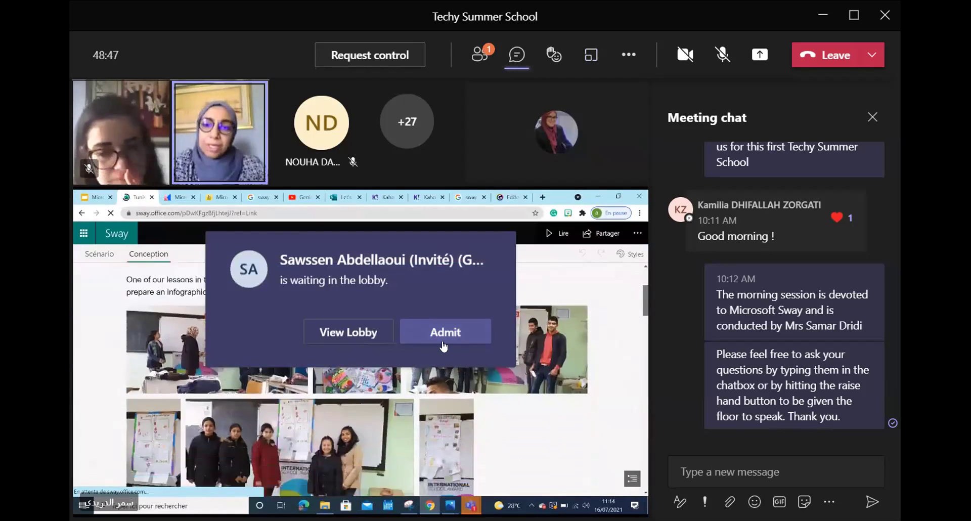
# - Admit the two guests waiting in the lobby to the meeting
pyautogui.click(462, 332)
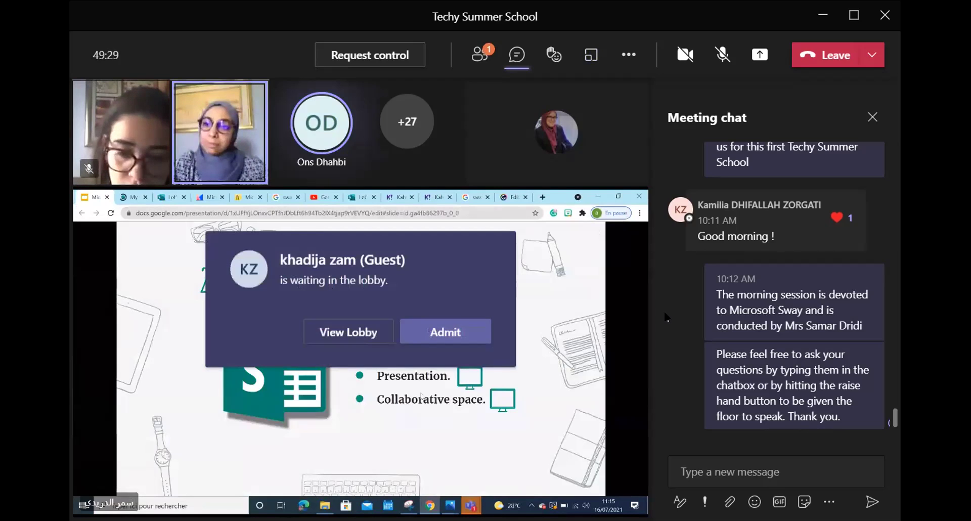
pyautogui.click(438, 333)
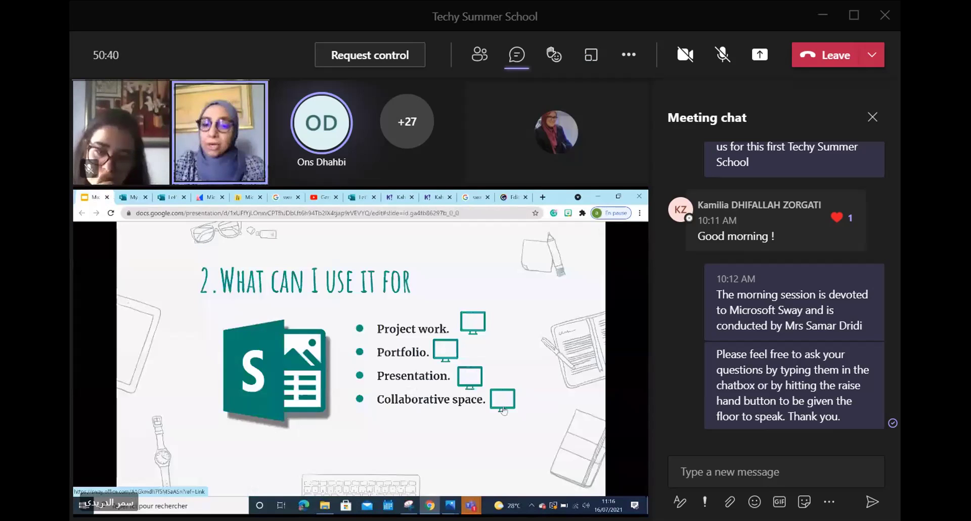
# - Copy the earlier chat message saying the morning session is devoted to Microsoft Sway and post it again in the meeting chat
pyautogui.moveTo(740, 409)
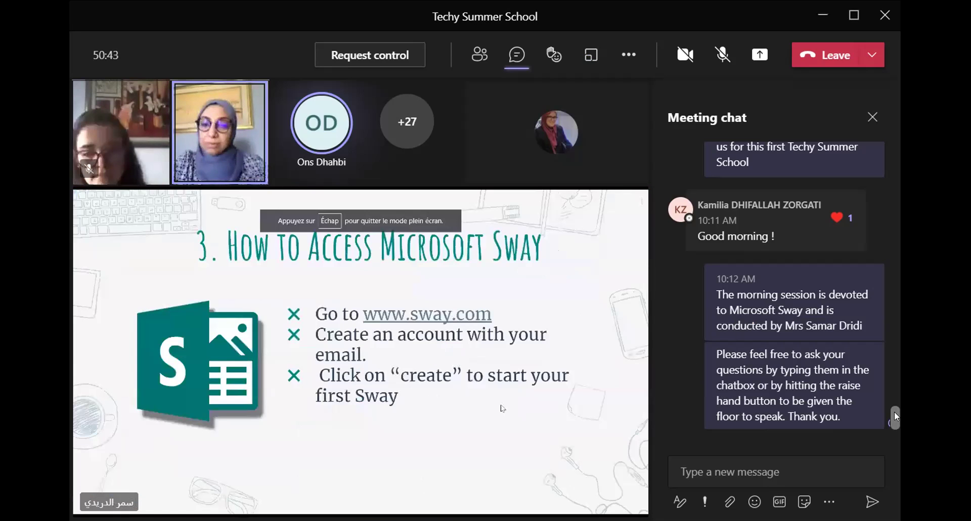
pyautogui.scroll(1, 895, 418)
pyautogui.scroll(-1, 896, 428)
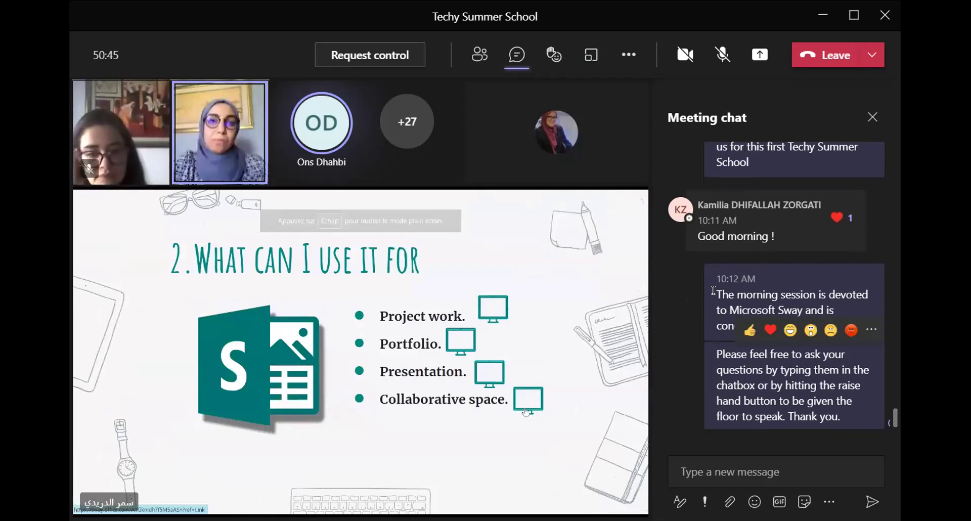
pyautogui.moveTo(717, 295); pyautogui.dragTo(861, 326)
pyautogui.hotkey('ctrl', 'c')
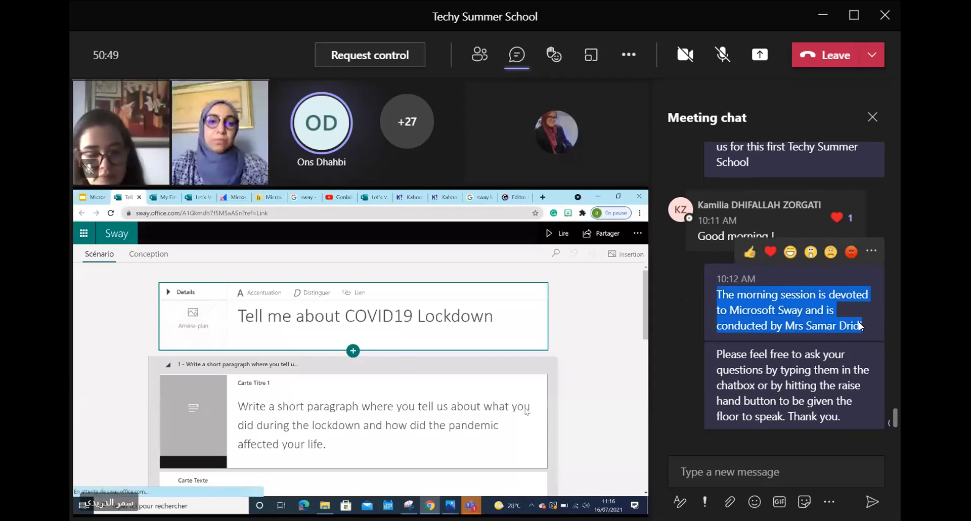
pyautogui.click(781, 470)
pyautogui.hotkey('ctrl', 'v')
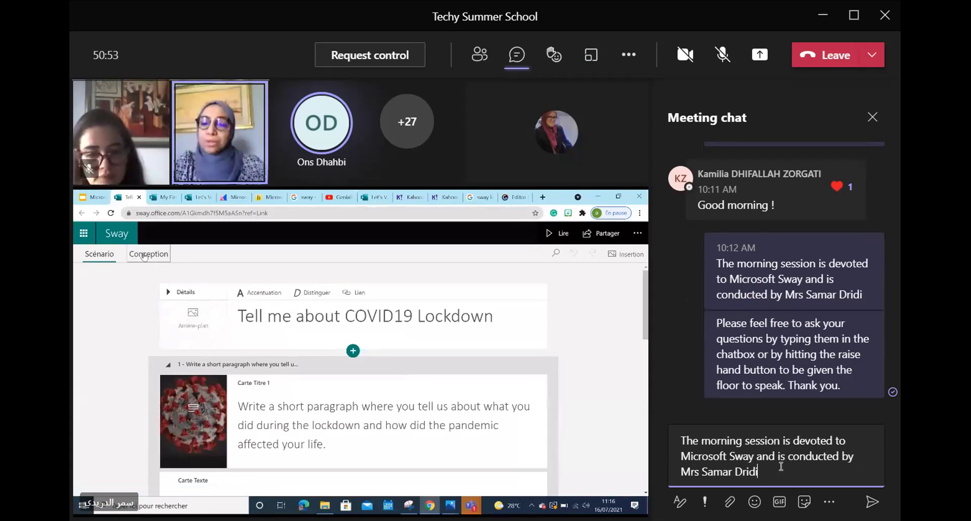
pyautogui.press('Return')
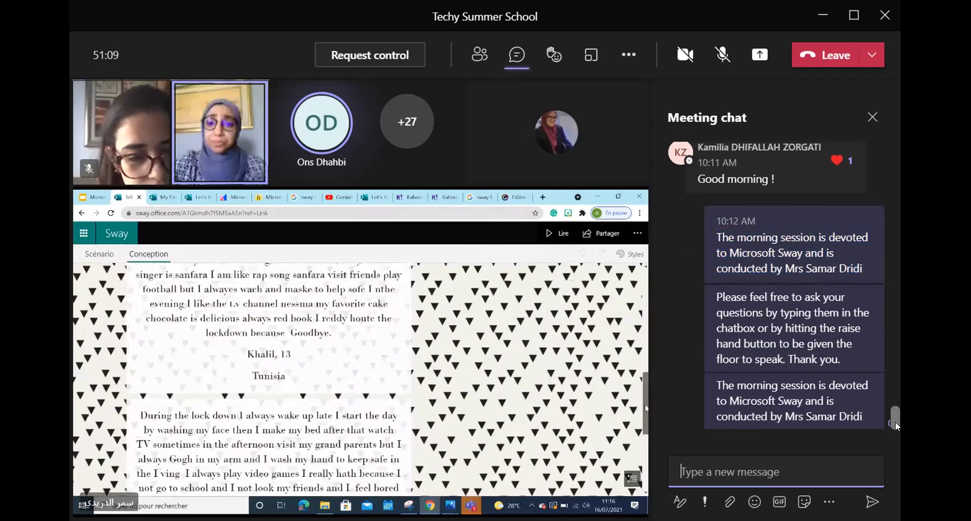
# - Maximize the meeting window and bring the newest chat messages into view
pyautogui.scroll(3, 896, 431)
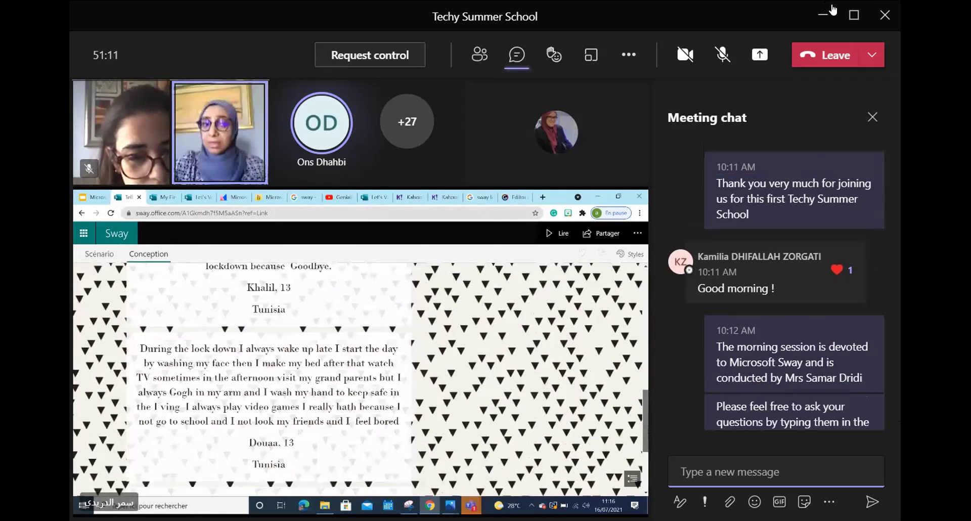
pyautogui.click(854, 14)
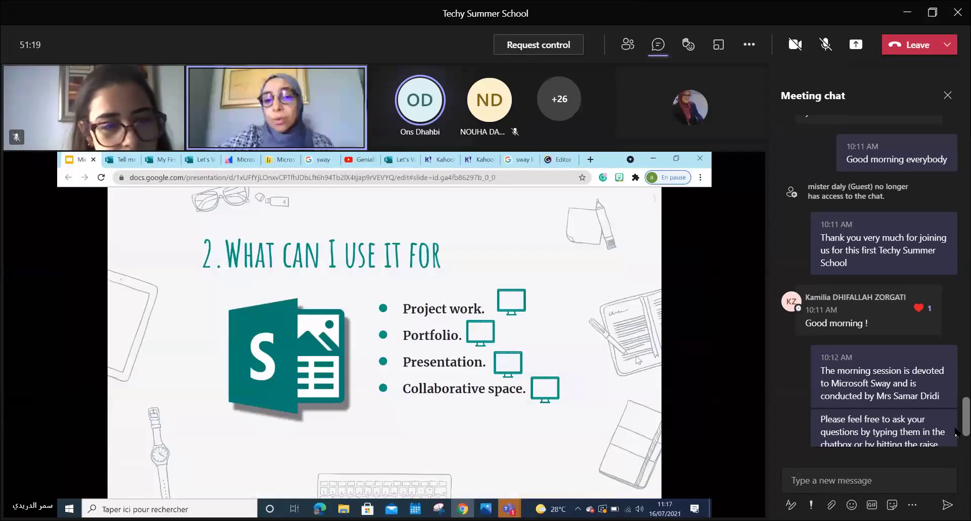
pyautogui.scroll(-3, 957, 432)
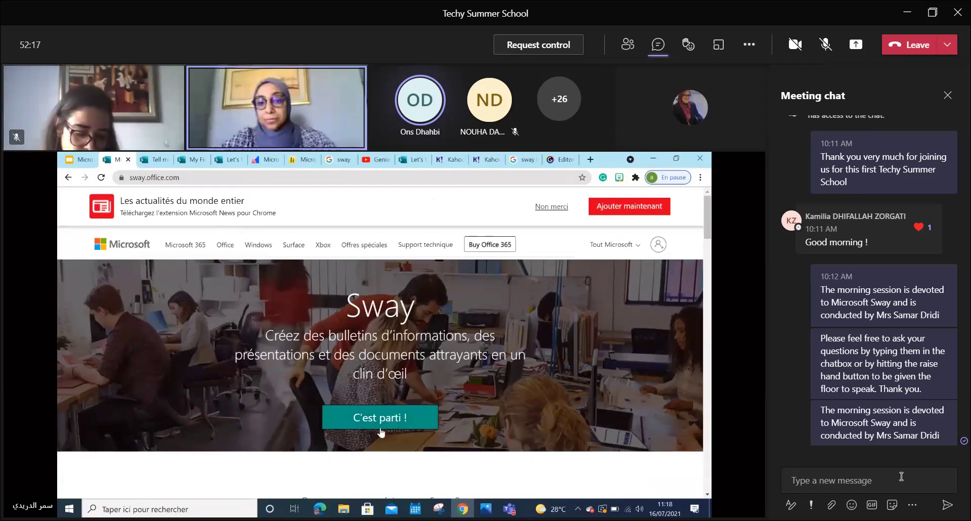
# - Post the chat message "You can use two devices or open two windows side by side to follow the tutorial and try to practise"
pyautogui.click(349, 418)
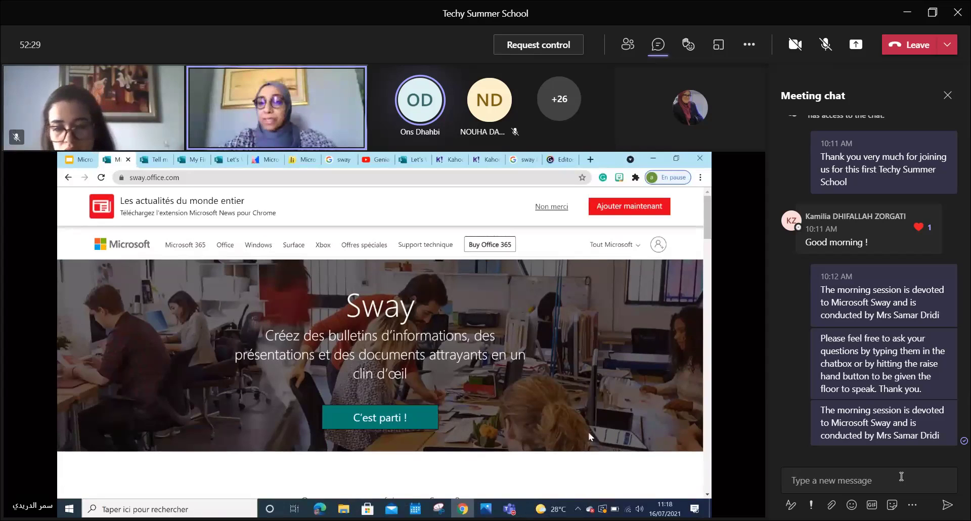
pyautogui.click(902, 476)
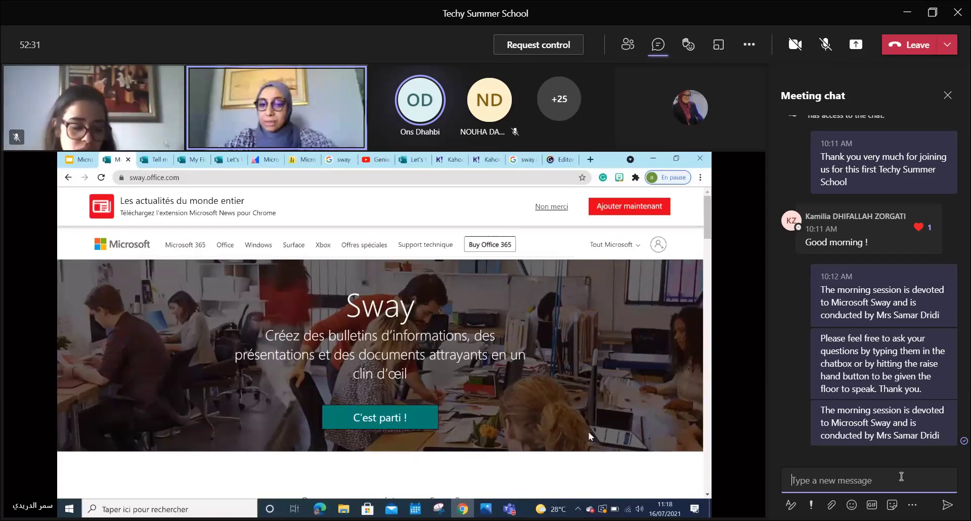
pyautogui.write('You can use tw')
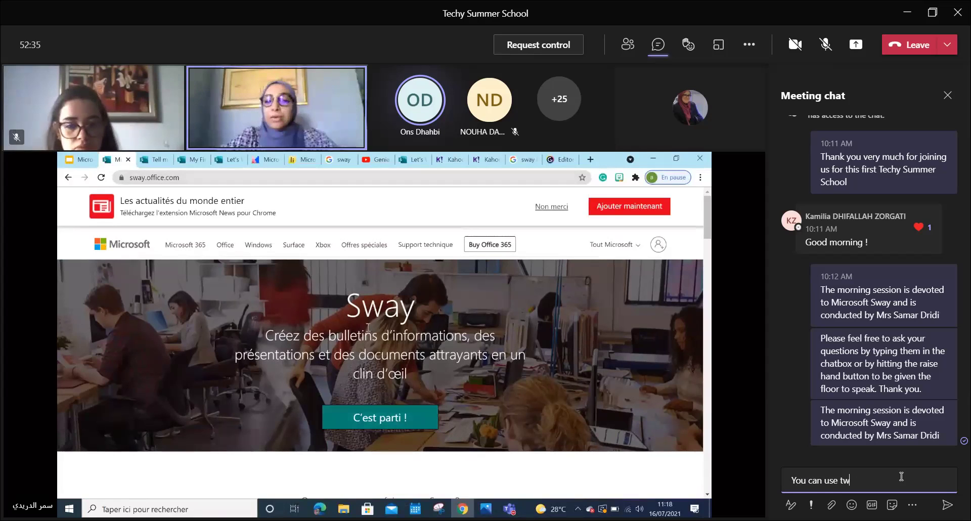
pyautogui.write('o devices ')
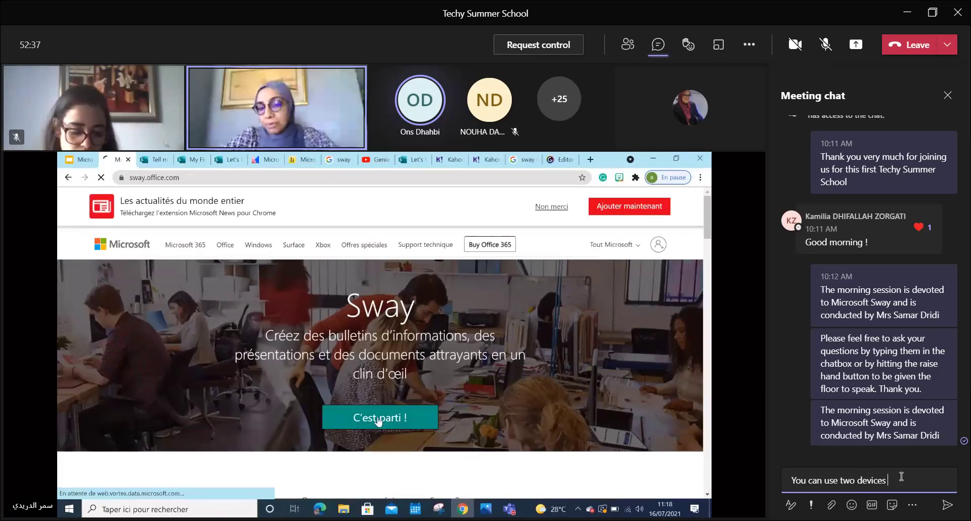
pyautogui.write('or ope')
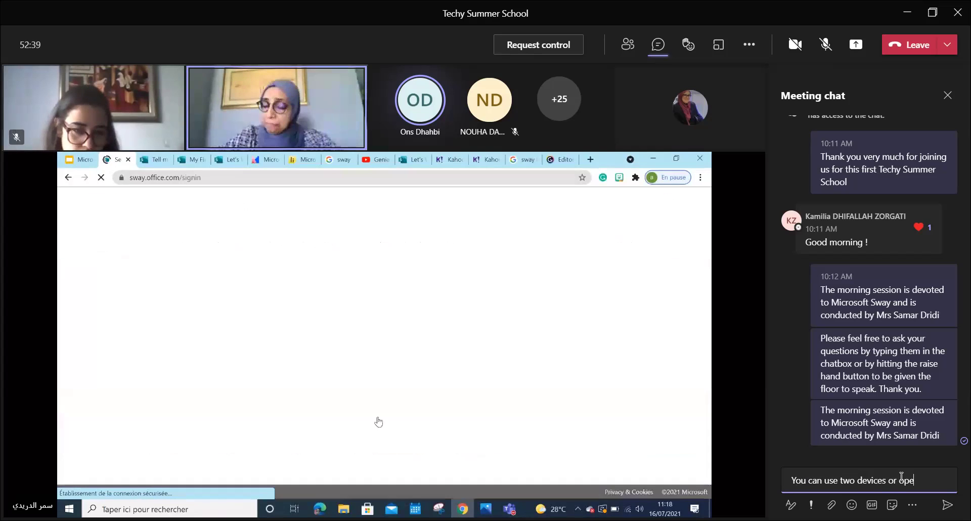
pyautogui.write('n two')
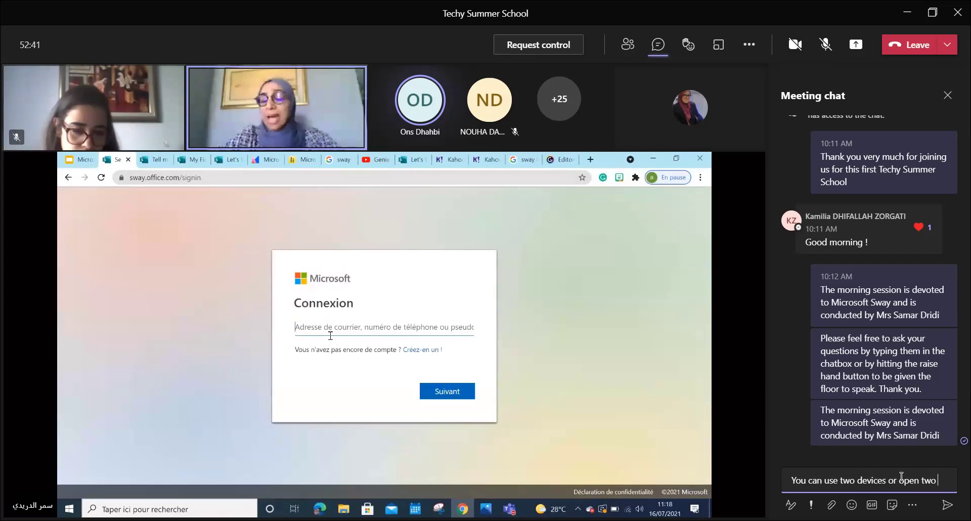
pyautogui.write(' windows')
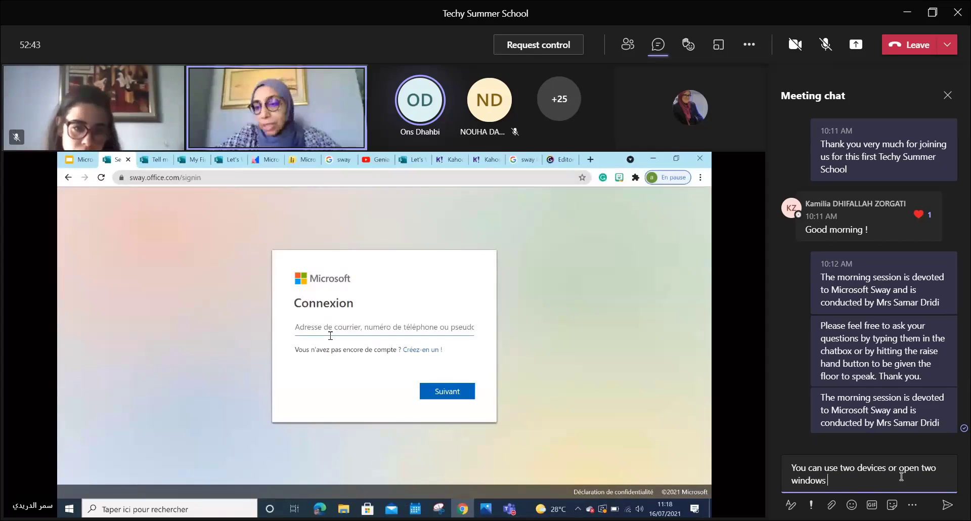
pyautogui.write(' side by side to')
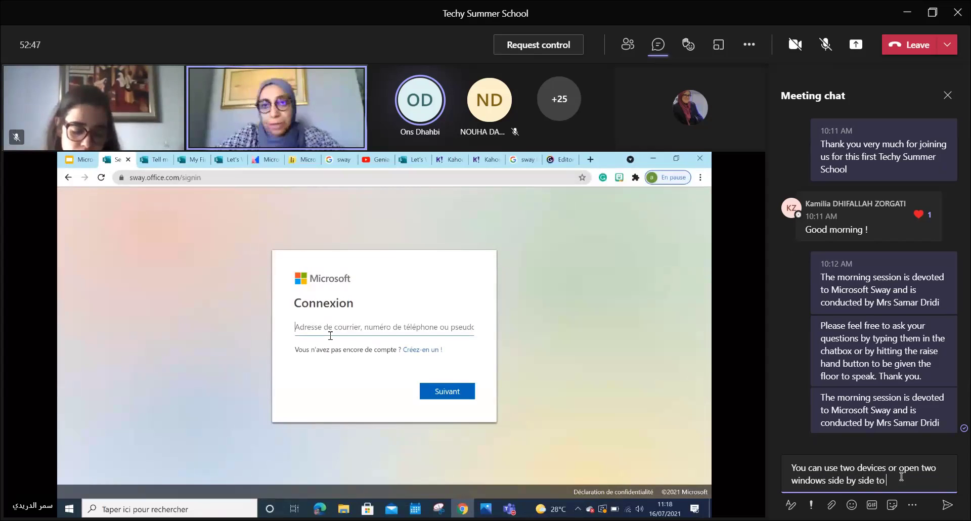
pyautogui.write(' follow the tu')
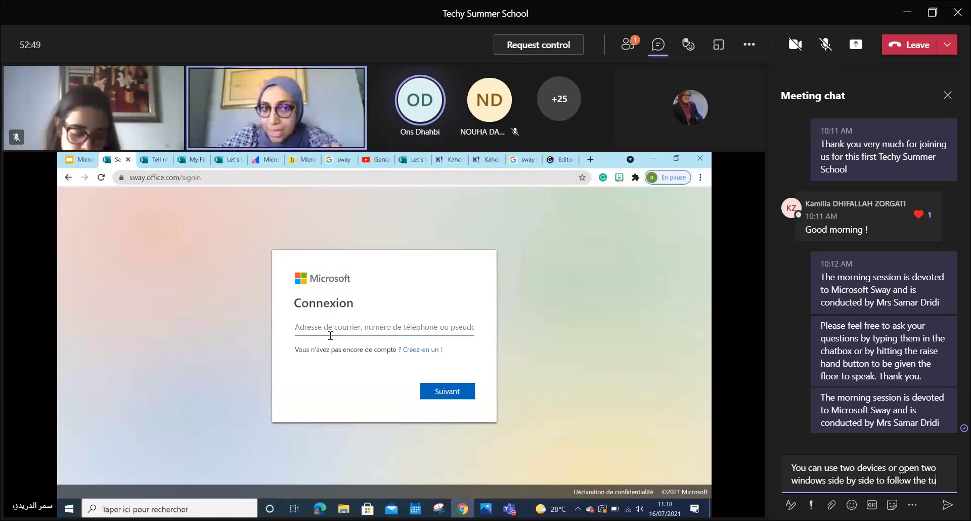
pyautogui.write('torial and ')
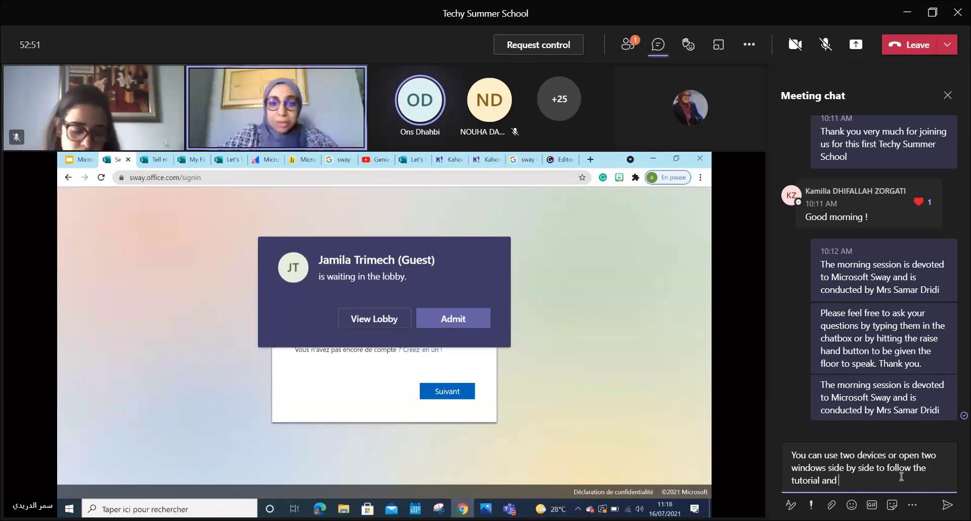
pyautogui.write('try to practise')
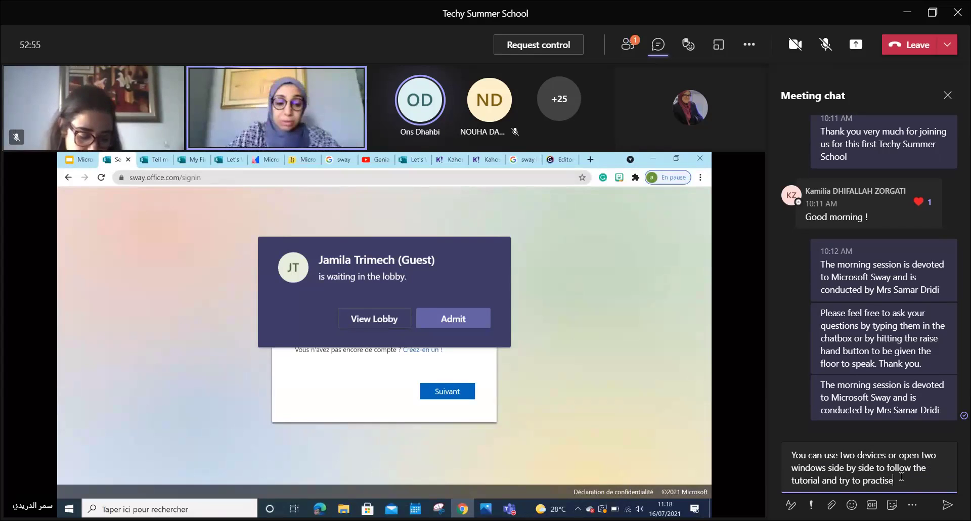
pyautogui.press('Return')
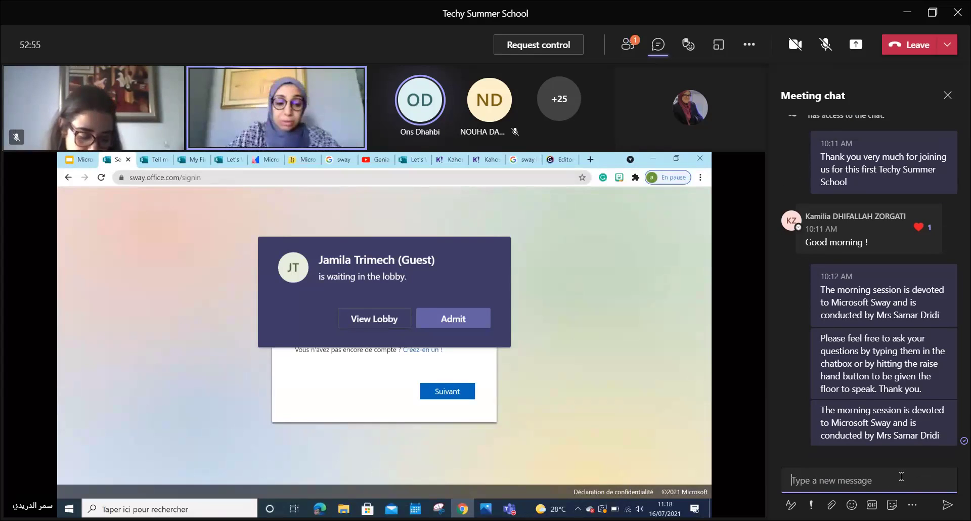
# - Draft the chat message "If you cannot manage to do that, please take notes of the steps and"
pyautogui.write('If you cann')
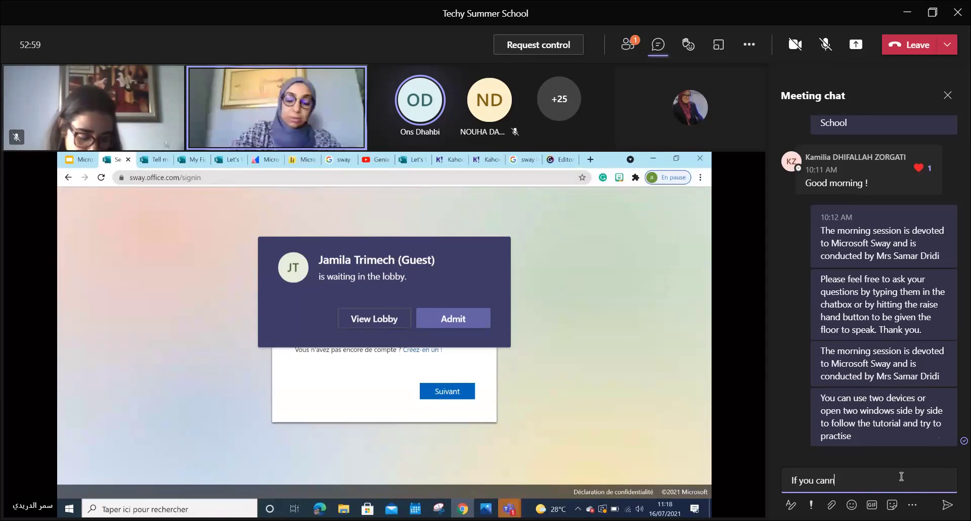
pyautogui.write('ot manage ')
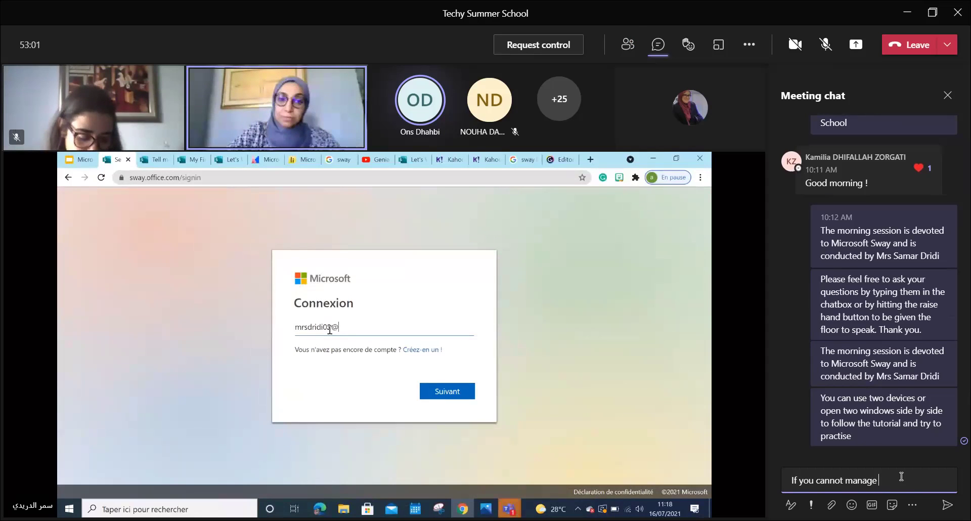
pyautogui.write('to do that, please')
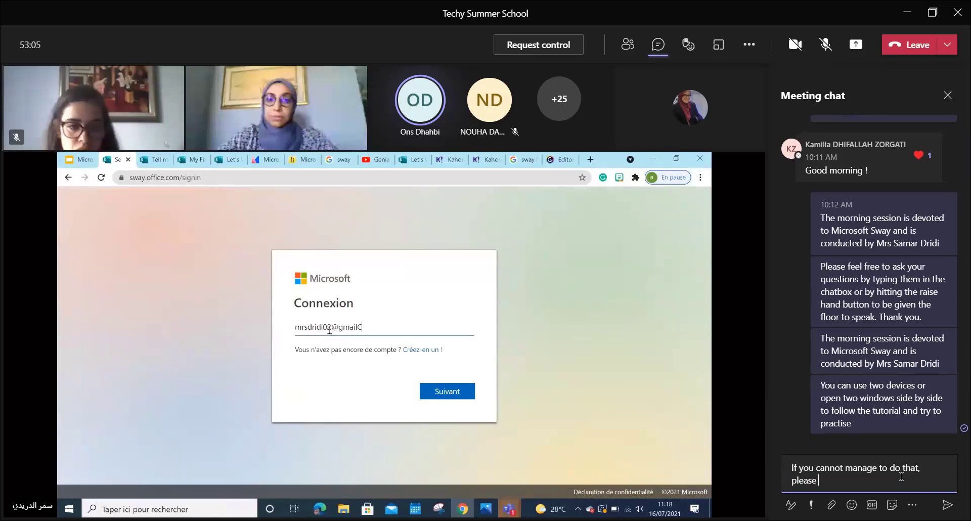
pyautogui.write(' take notes o')
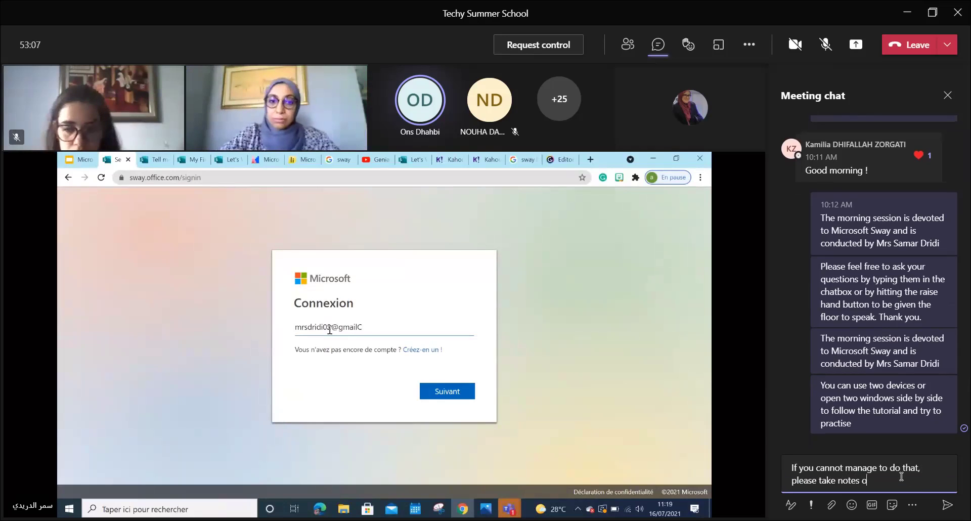
pyautogui.write('f the steps and')
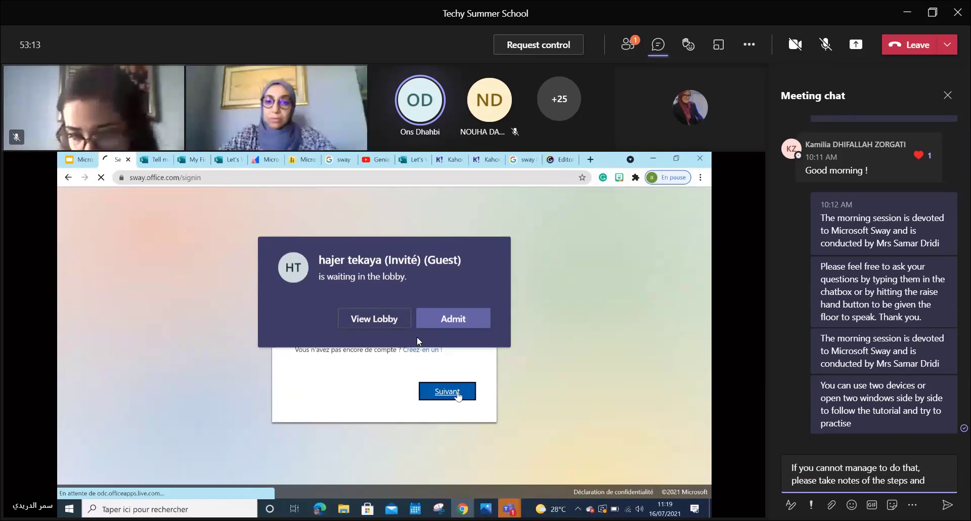
# - Admit the guest waiting in the lobby, and complete the drafted chat message with "try to practise later" and send it
pyautogui.click(470, 324)
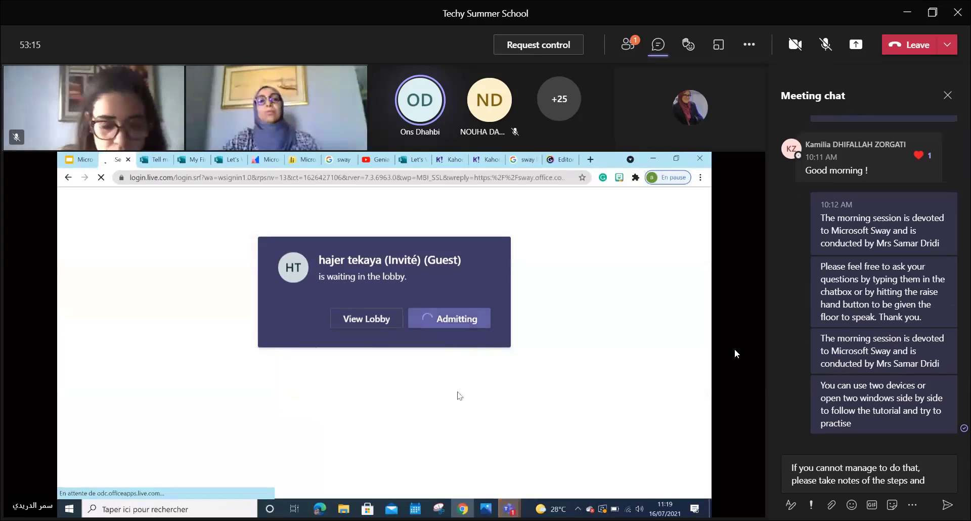
pyautogui.click(927, 478)
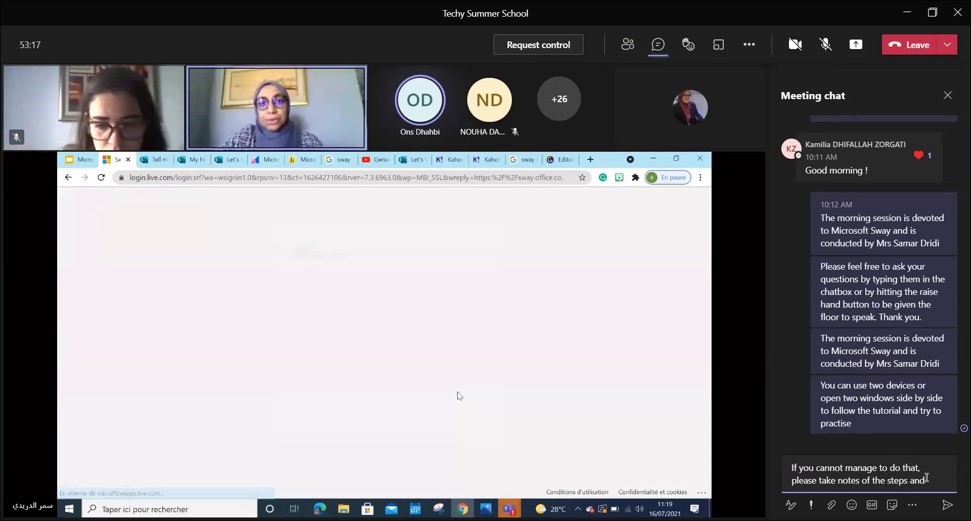
pyautogui.write('try to')
pyautogui.write(' practise la')
pyautogui.write('ter')
pyautogui.press('Return')
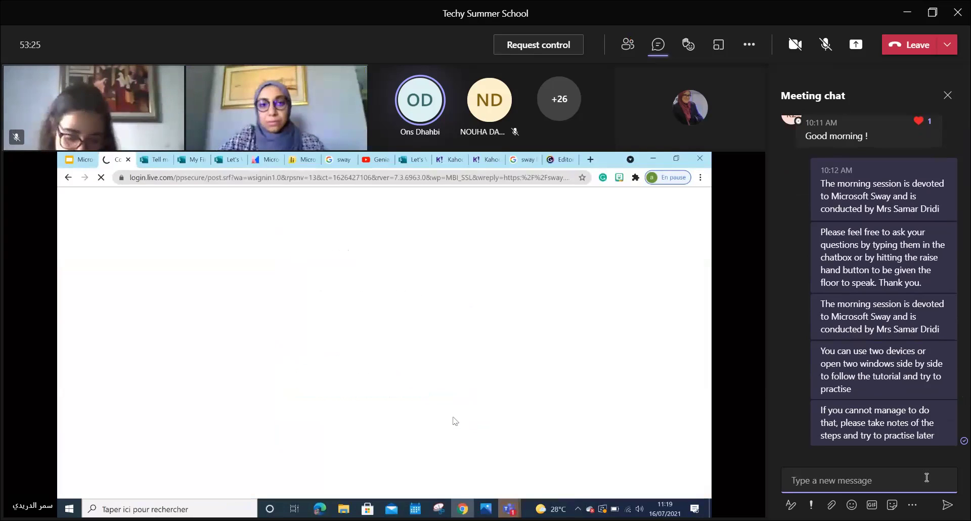
# - Unmute the microphone to speak in the meeting and mute it again
pyautogui.moveTo(935, 340)
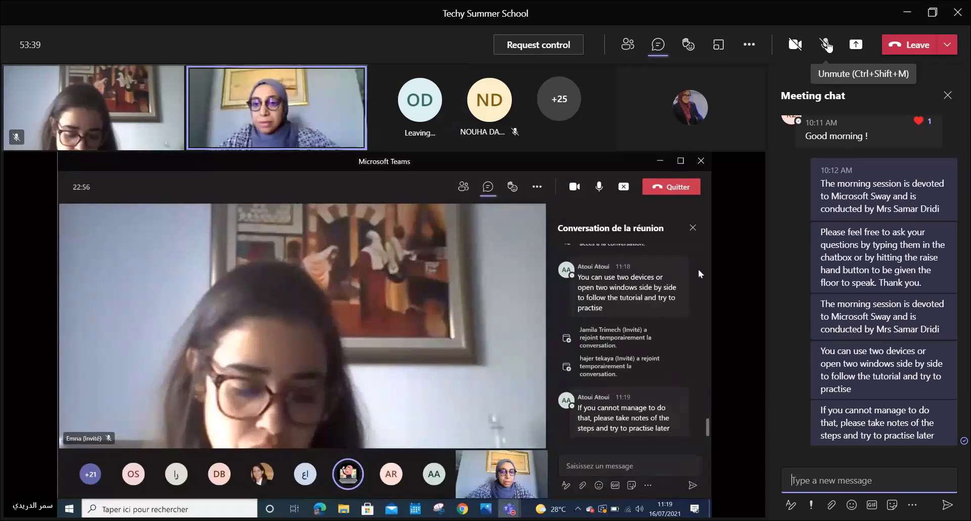
pyautogui.click(827, 44)
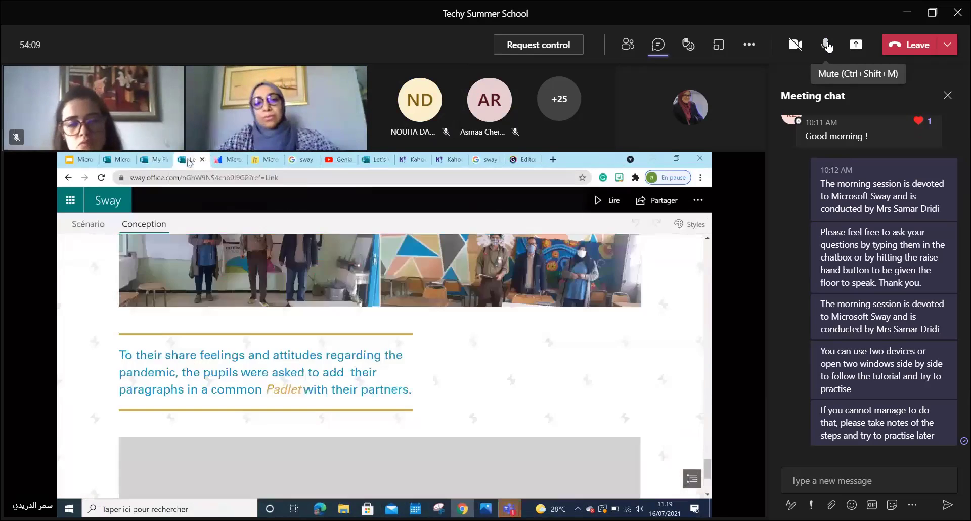
pyautogui.click(827, 45)
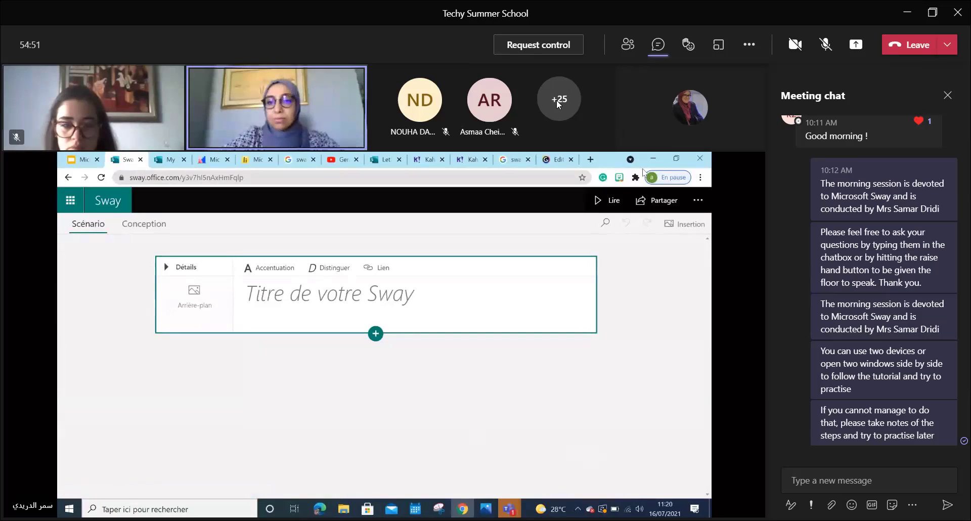
# - Look through the meeting's participants list to check the presenters' and attendees' microphone states
pyautogui.click(628, 44)
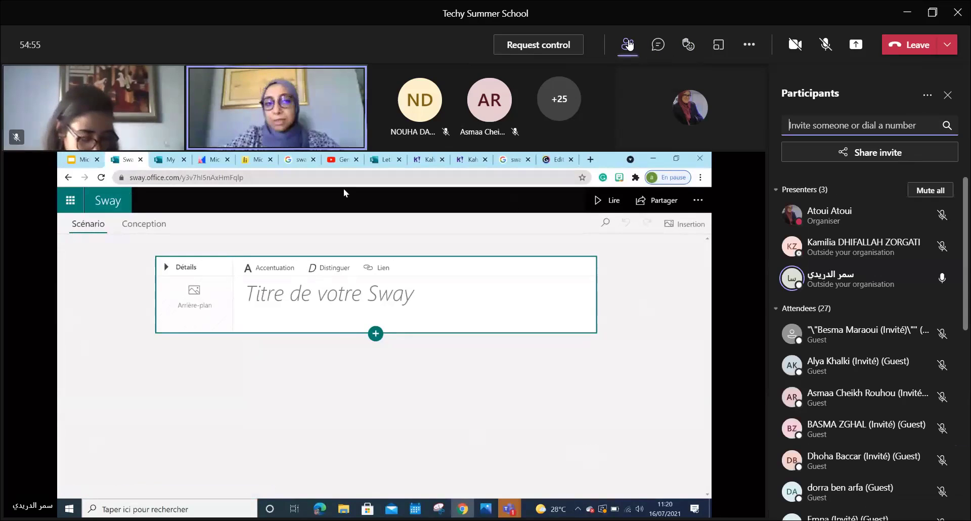
pyautogui.scroll(-1, 956, 238)
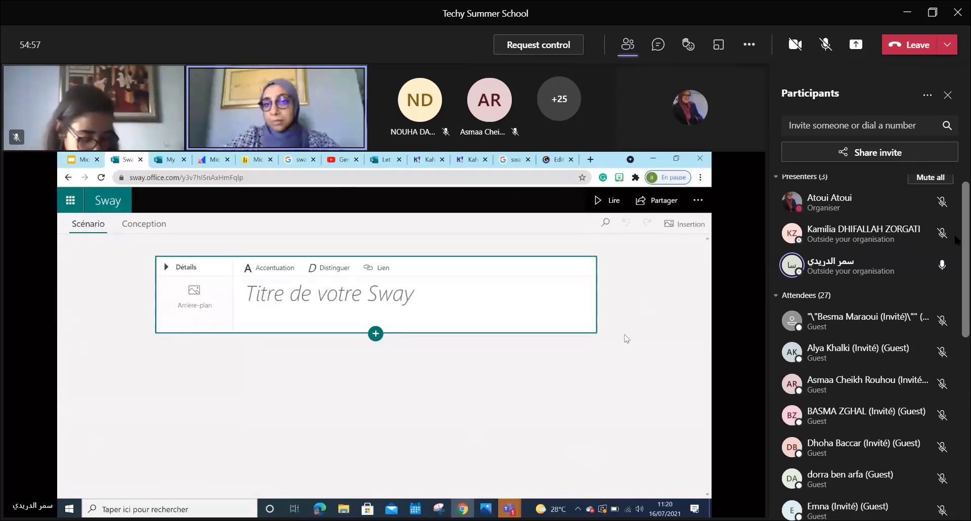
pyautogui.scroll(-3, 957, 263)
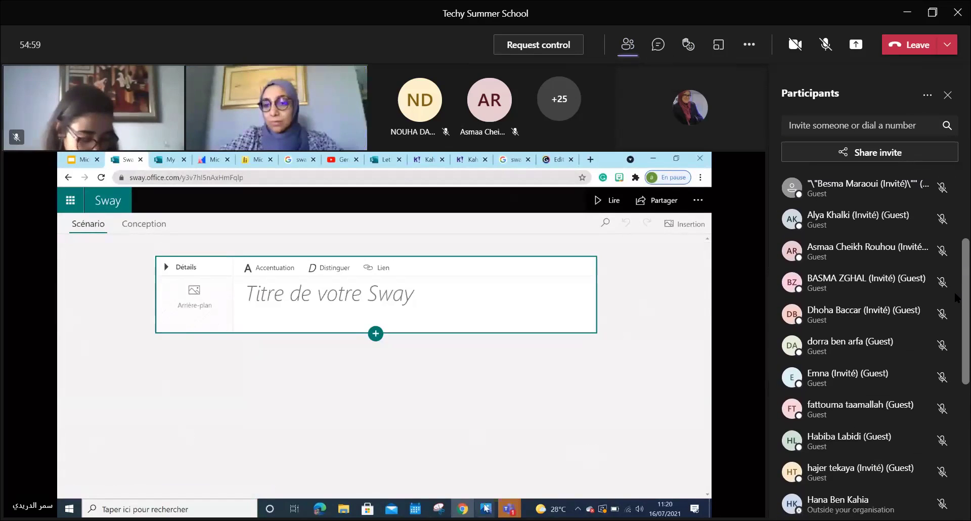
pyautogui.scroll(-3, 957, 324)
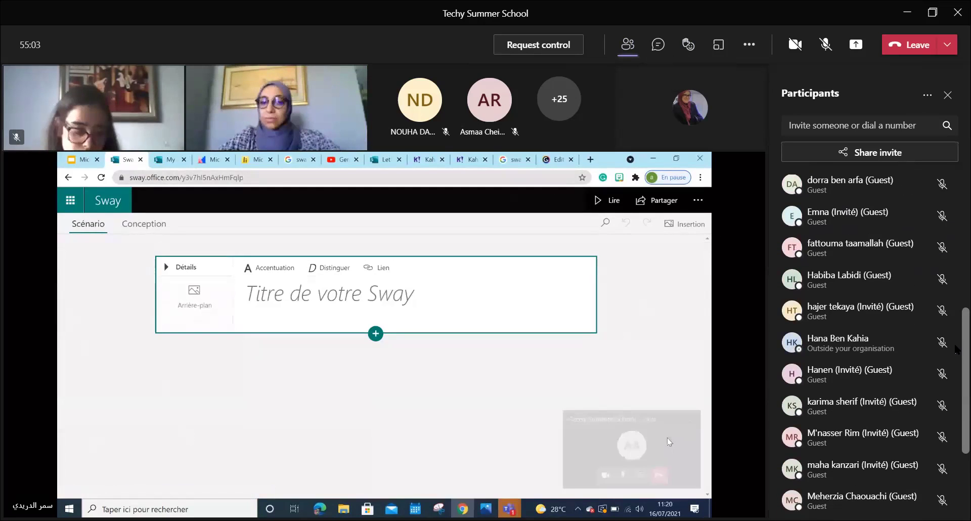
pyautogui.scroll(4, 957, 344)
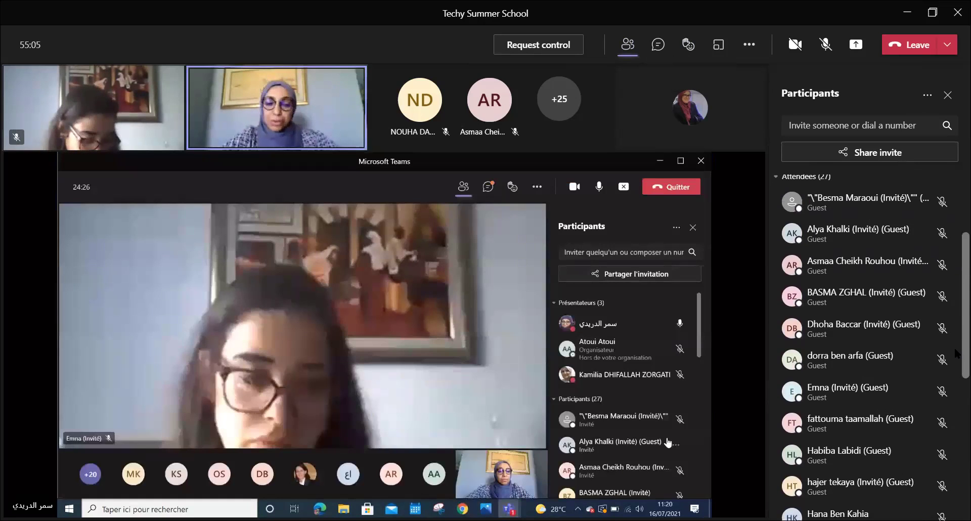
pyautogui.scroll(-3, 956, 354)
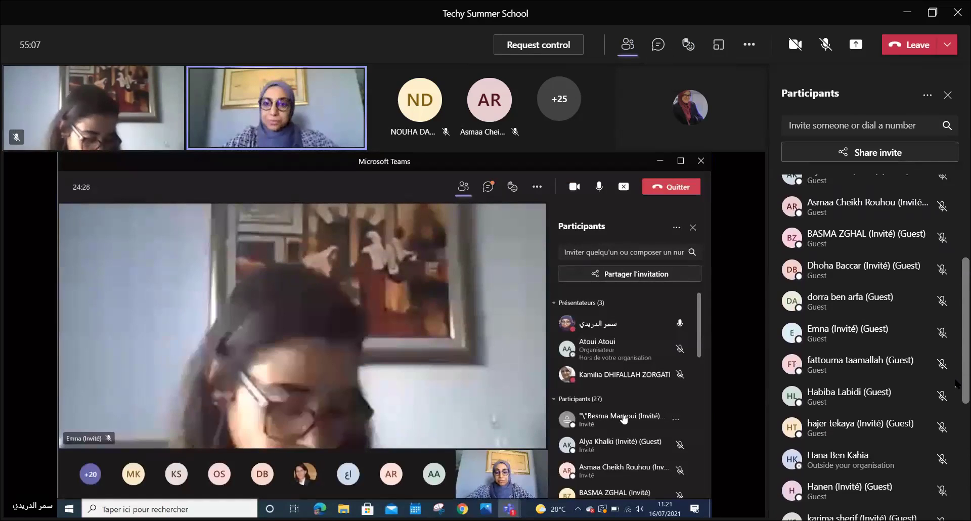
pyautogui.scroll(-5, 957, 405)
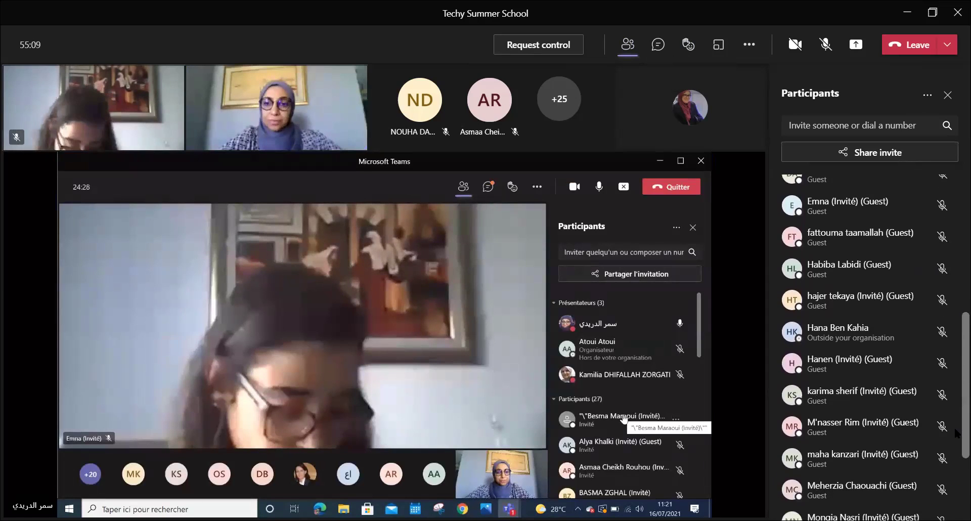
pyautogui.scroll(-2, 956, 485)
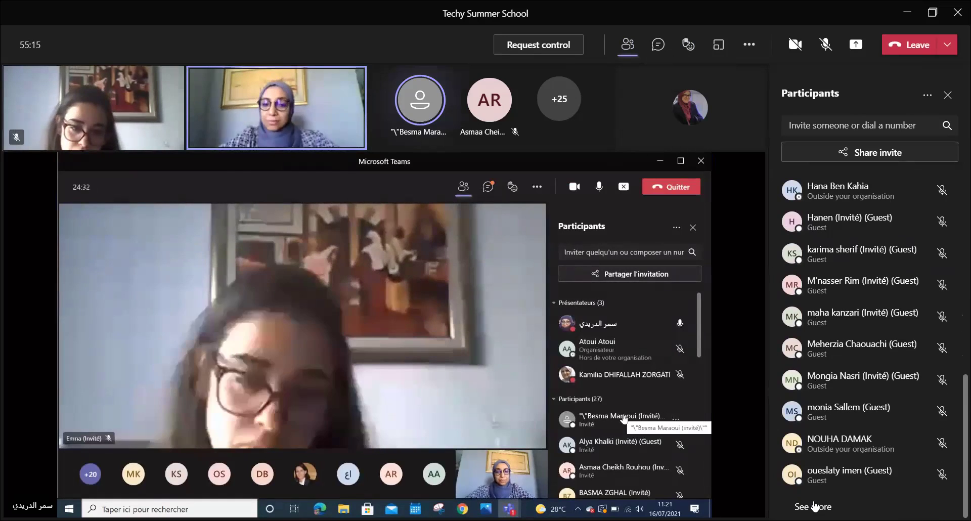
# - Unmute the microphone to speak and mute it again, twice, and return to the presenters in the participants list
pyautogui.click(827, 48)
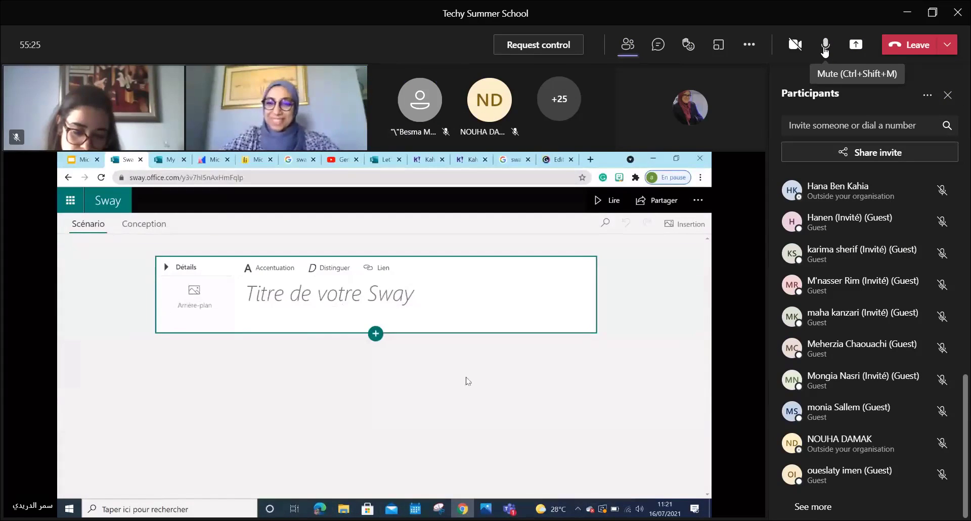
pyautogui.click(826, 47)
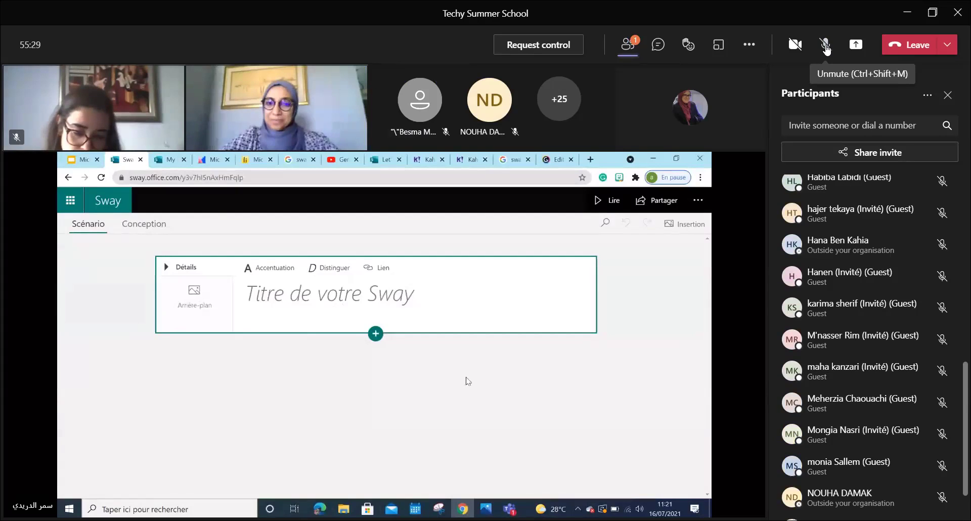
pyautogui.click(826, 47)
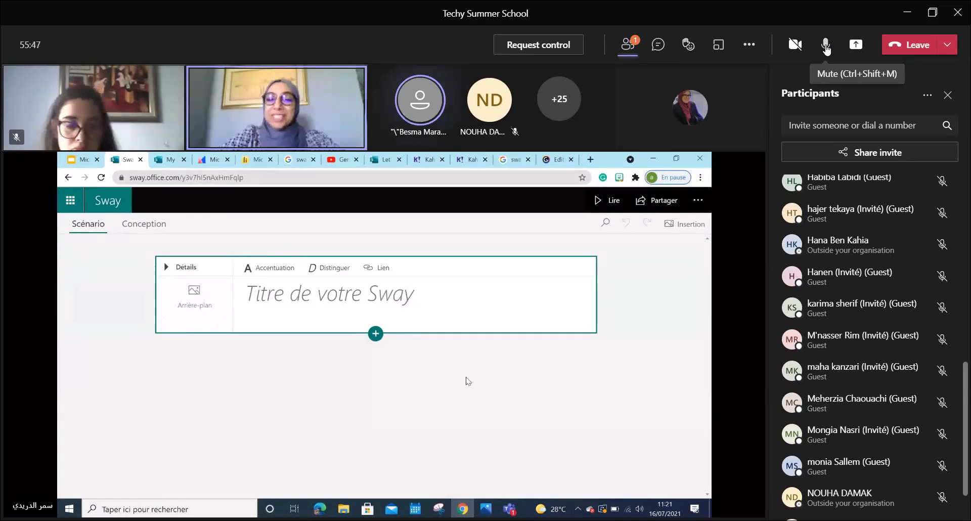
pyautogui.click(826, 47)
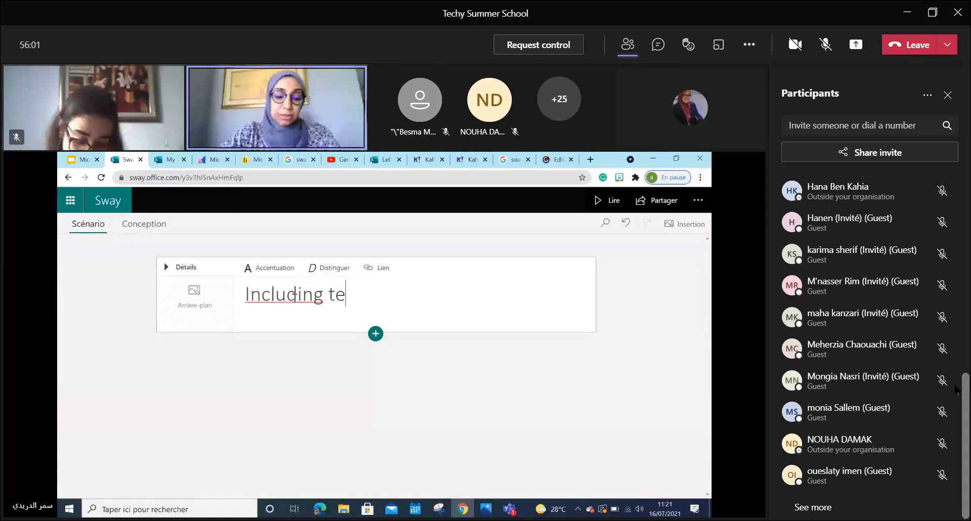
pyautogui.scroll(3, 955, 238)
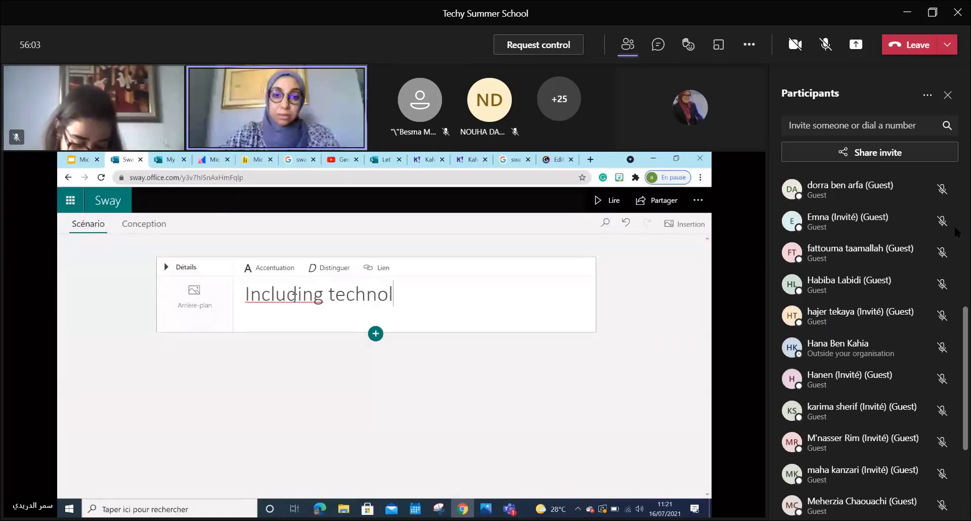
pyautogui.scroll(5, 954, 225)
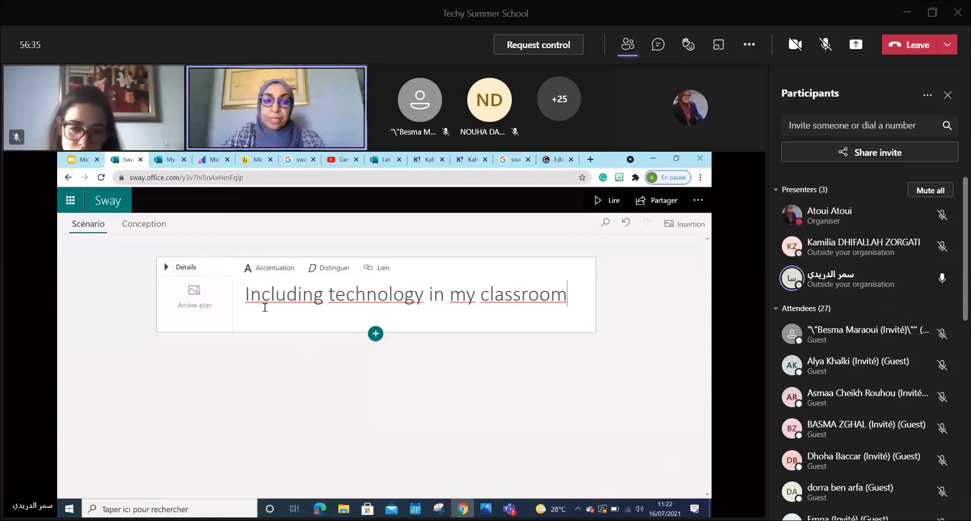
pyautogui.click(375, 334)
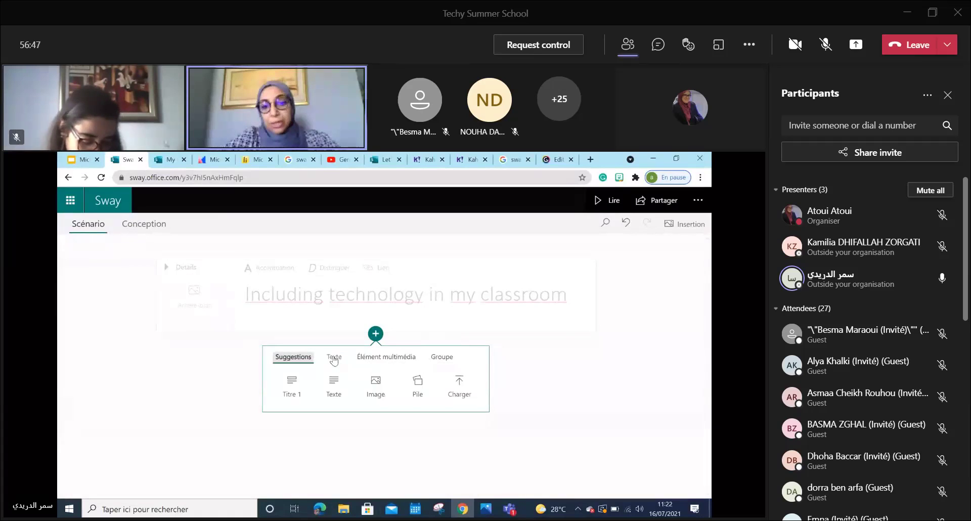
pyautogui.click(292, 387)
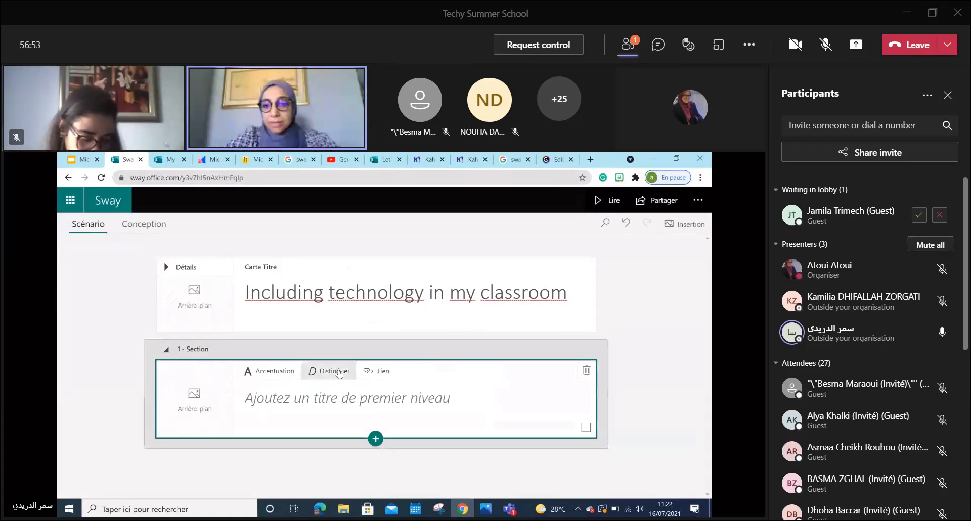
pyautogui.click(586, 370)
# - Insert a Titre 1 text card below the title card "Including technology in my classroom" in the shared Sway
pyautogui.click(375, 332)
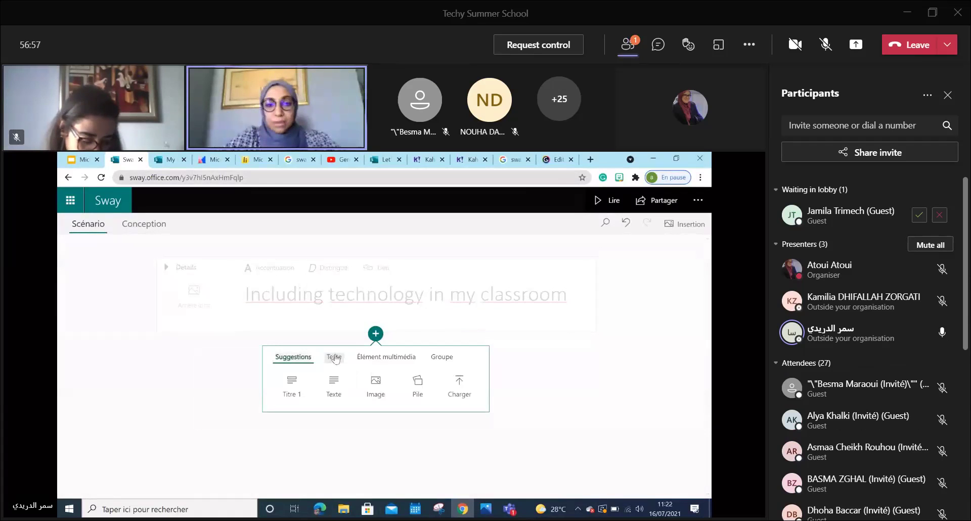
pyautogui.click(333, 358)
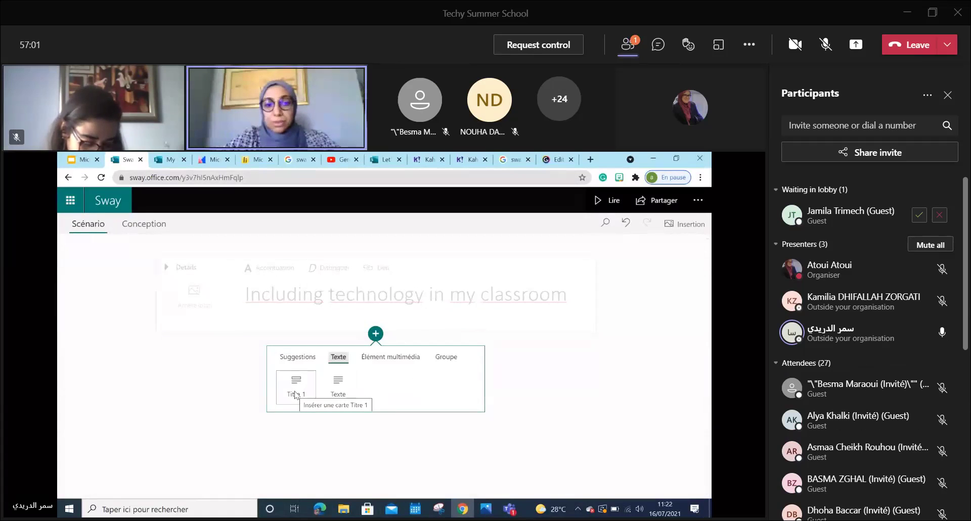
pyautogui.click(296, 395)
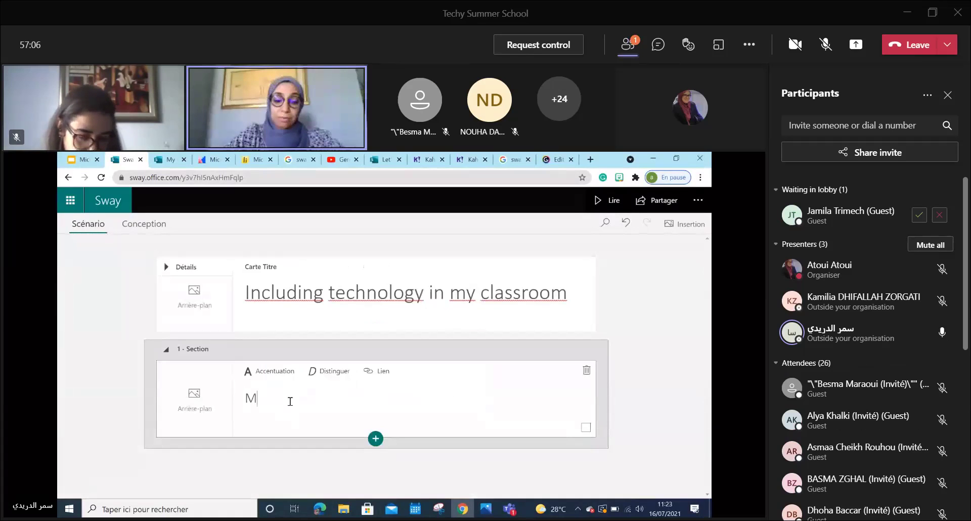
# - Admit each of the three guests who arrive in the meeting lobby
pyautogui.click(919, 215)
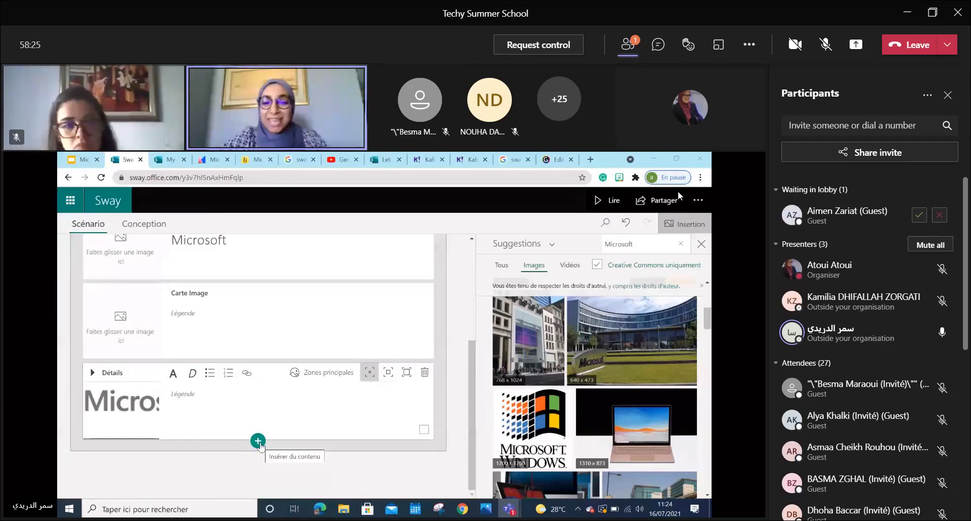
pyautogui.click(919, 216)
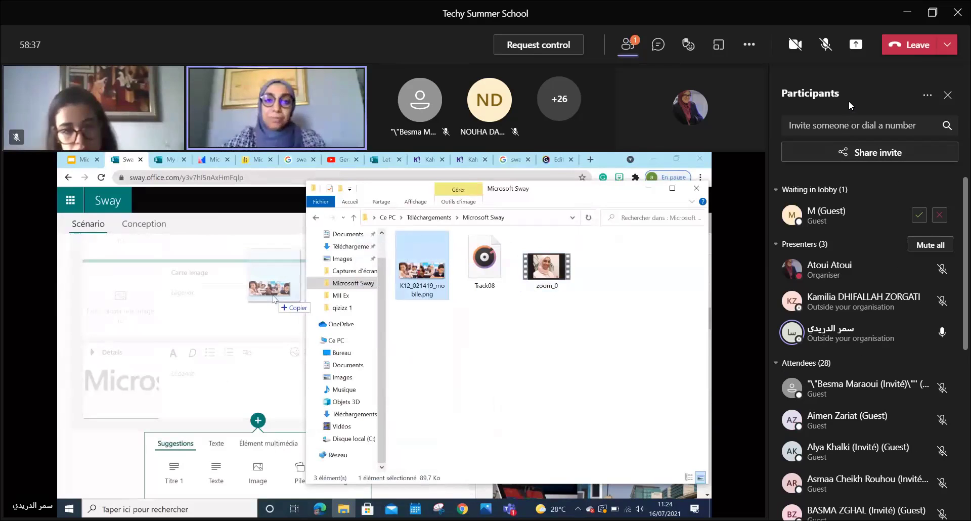
pyautogui.click(920, 215)
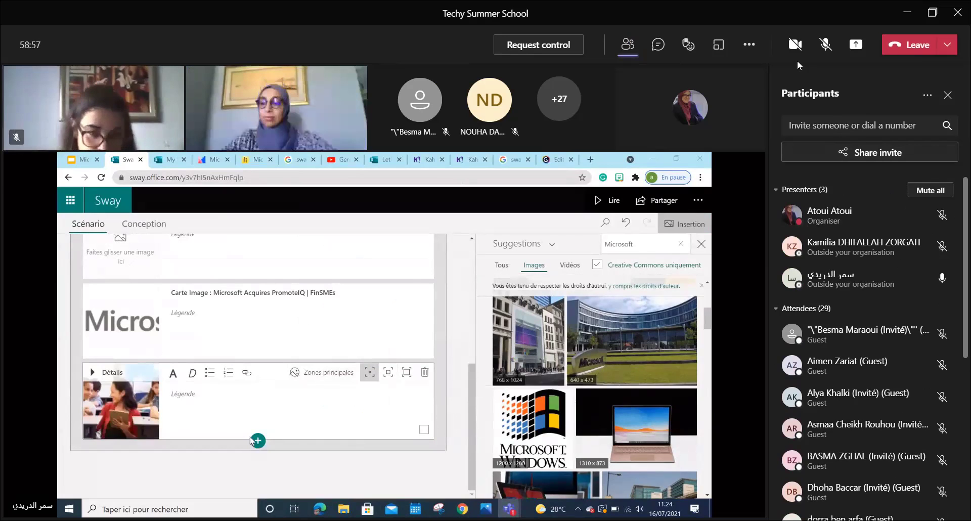
# - Post the meeting chat message "If the pace is swift, please let us know"
pyautogui.click(656, 46)
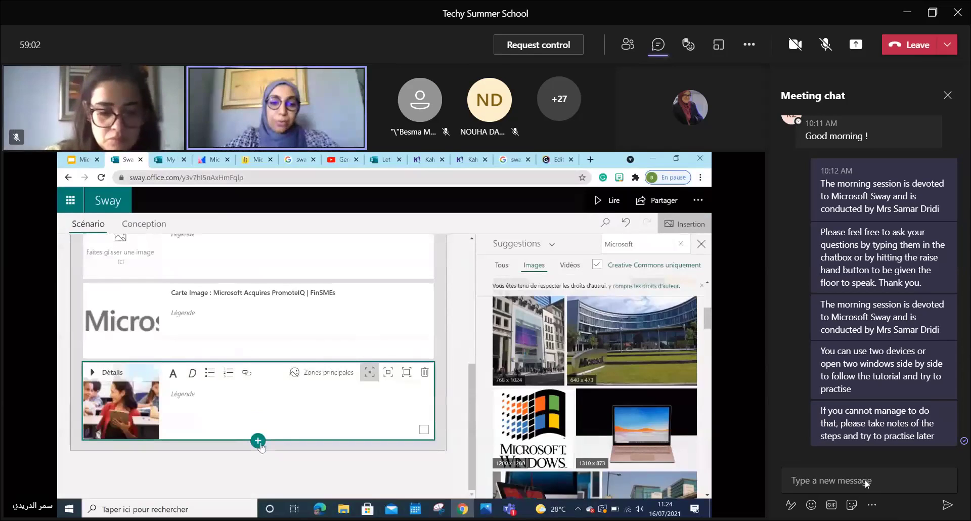
pyautogui.click(859, 480)
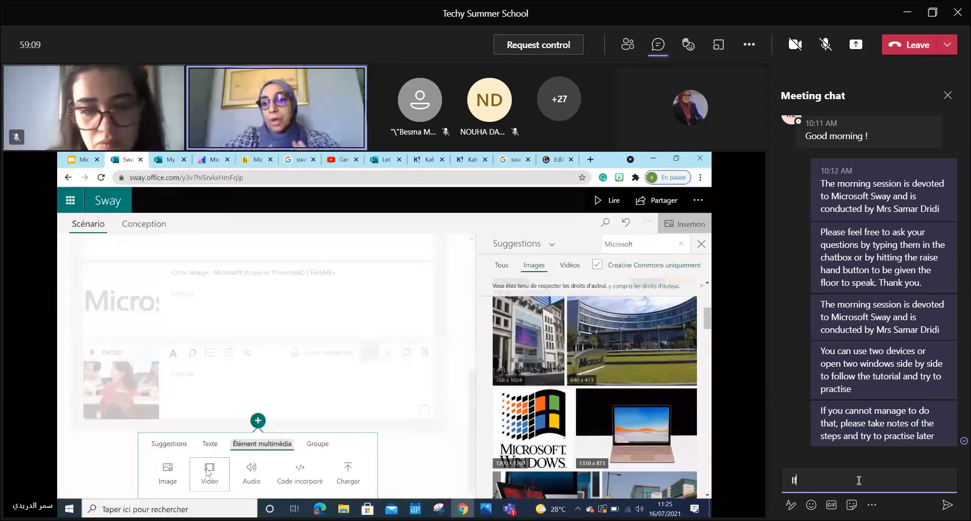
pyautogui.write('If you')
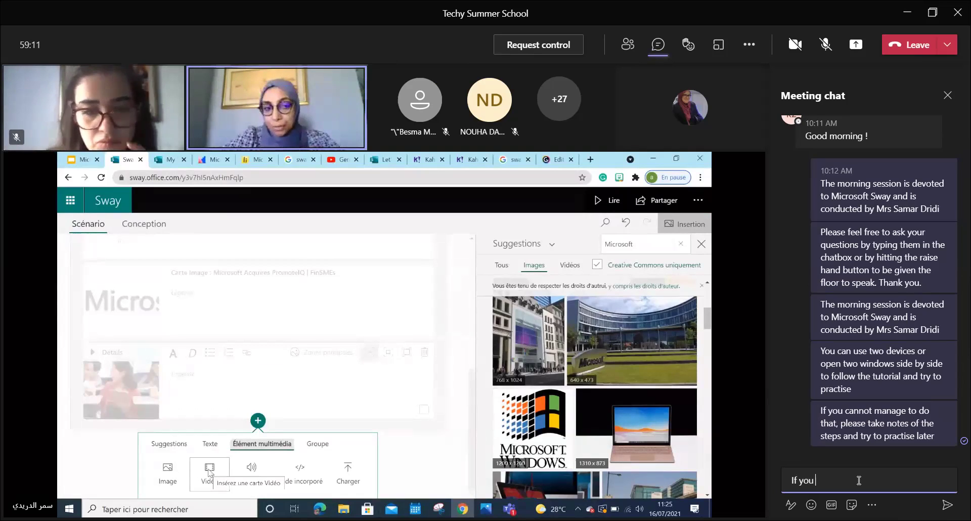
pyautogui.press('BackSpace')
pyautogui.press('BackSpace')
pyautogui.press('BackSpace')
pyautogui.press('BackSpace')
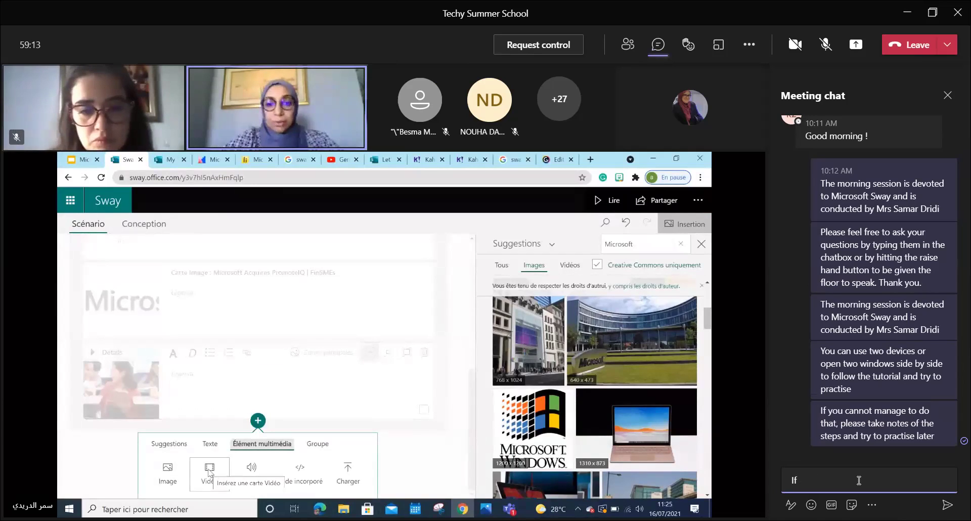
pyautogui.write('the p')
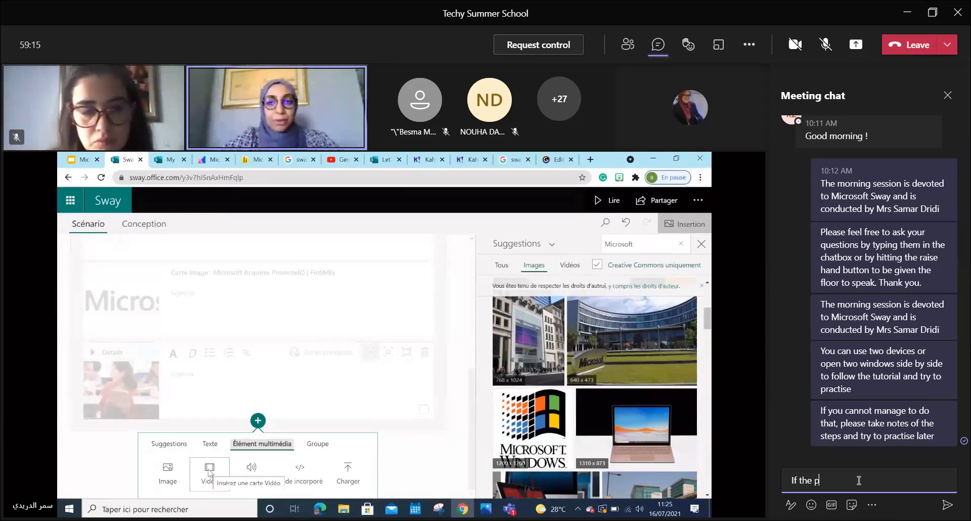
pyautogui.write('ace is swift')
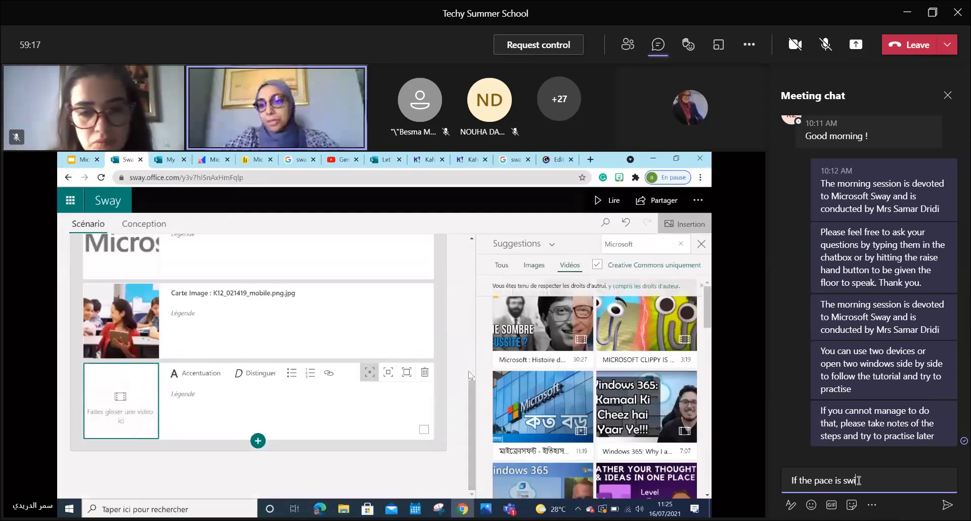
pyautogui.write(', please')
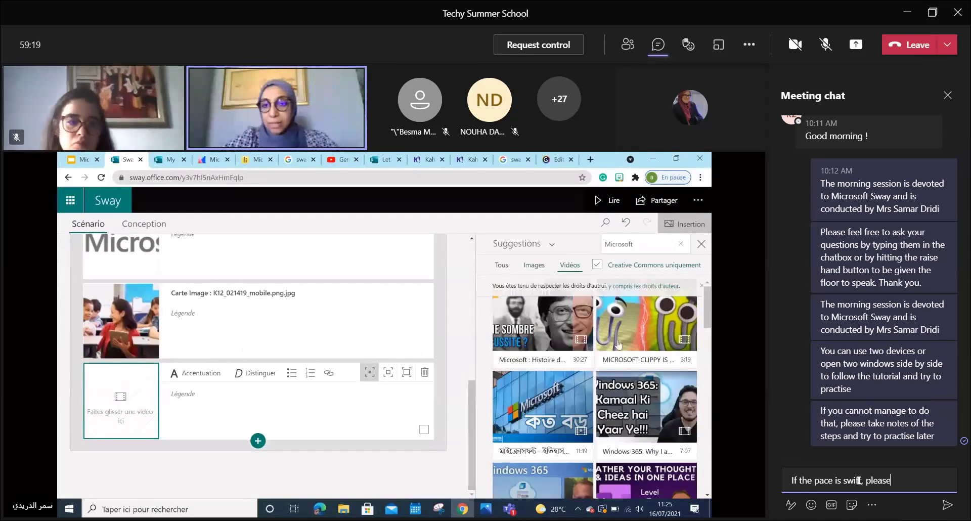
pyautogui.write(' let us know')
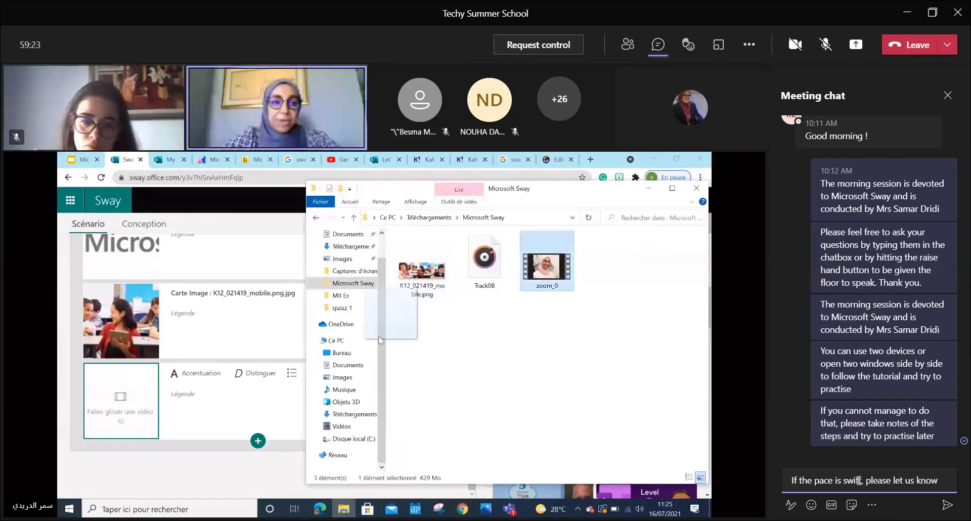
pyautogui.press('Return')
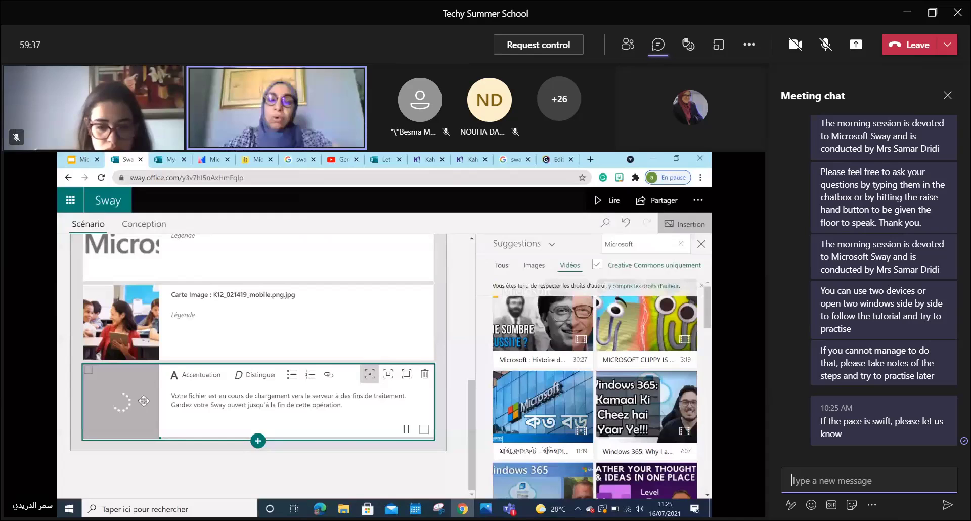
# - Show the participants list again and add the Track08 audio file to the empty audio card in the Sway
pyautogui.click(636, 50)
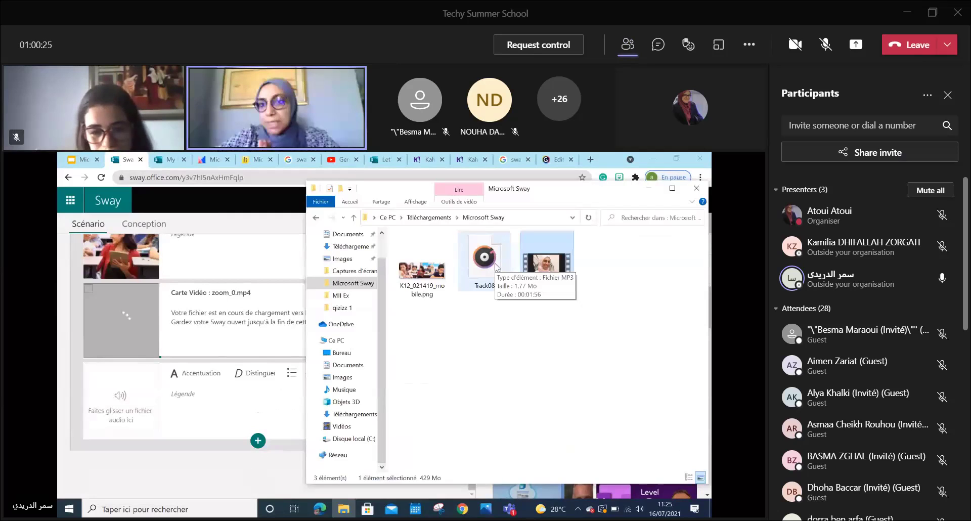
pyautogui.moveTo(495, 267); pyautogui.dragTo(326, 371)
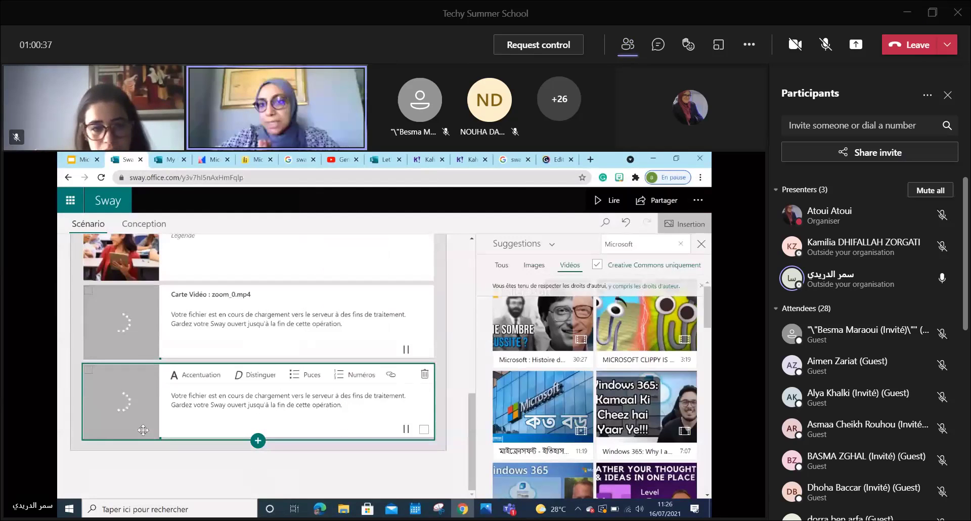
# - Admit the guest waiting in the lobby from the participants list
pyautogui.click(758, 102)
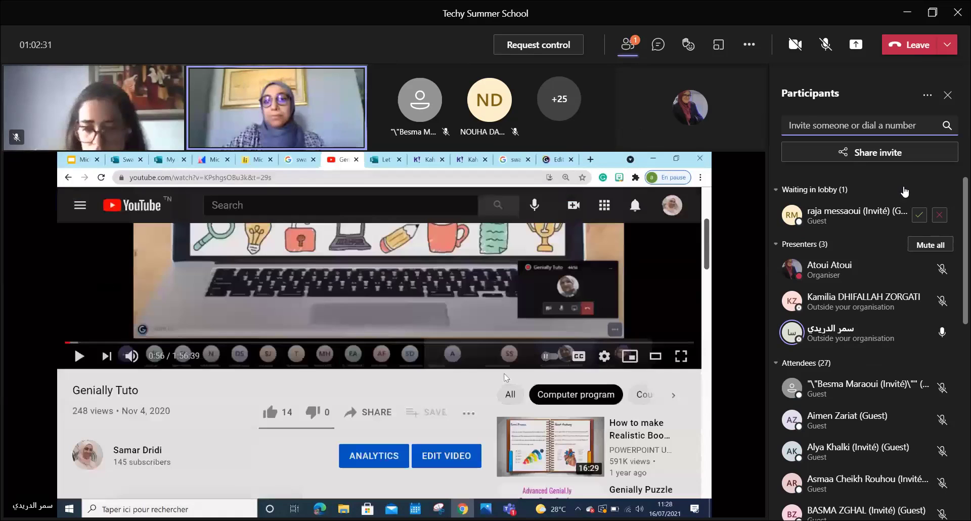
pyautogui.click(917, 216)
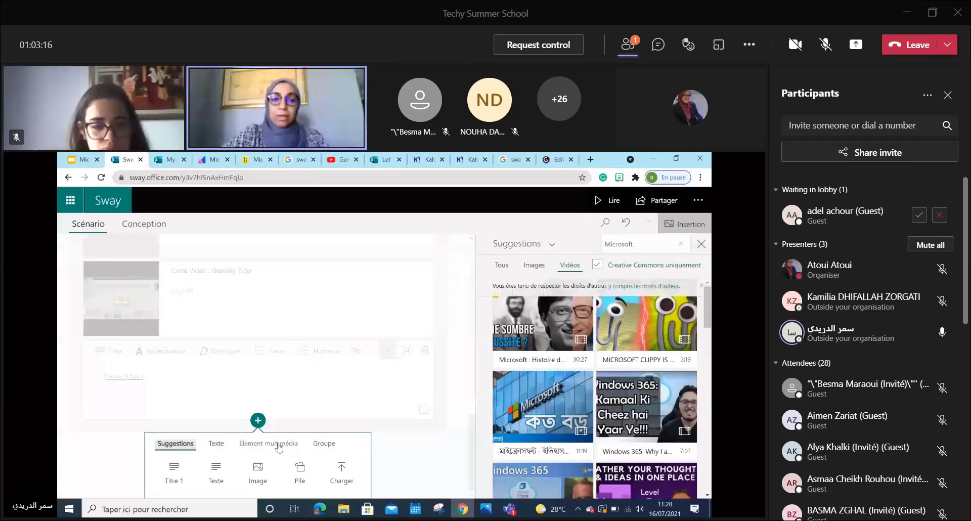
# - Admit the guests waiting in the lobby and add a text card reading "Different web tools I can use" to the Pile group
pyautogui.click(919, 215)
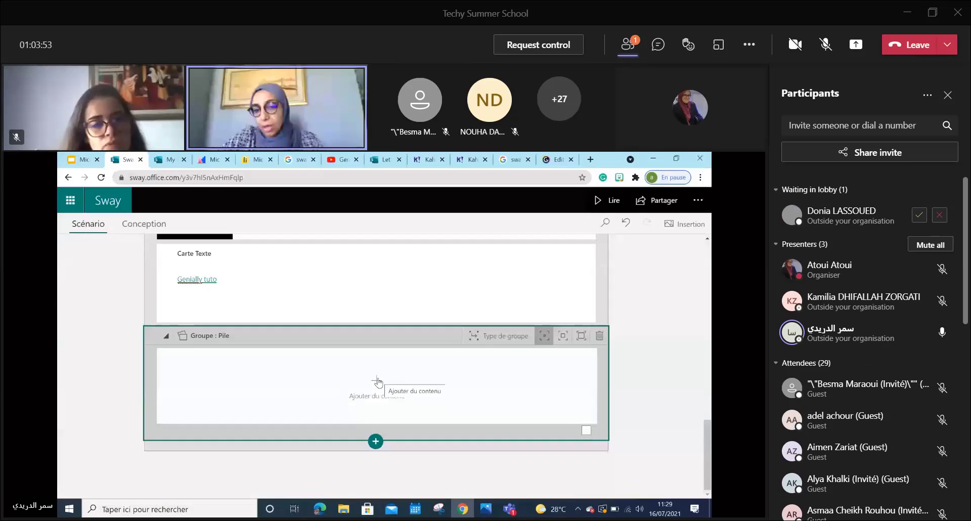
pyautogui.click(378, 383)
pyautogui.click(331, 392)
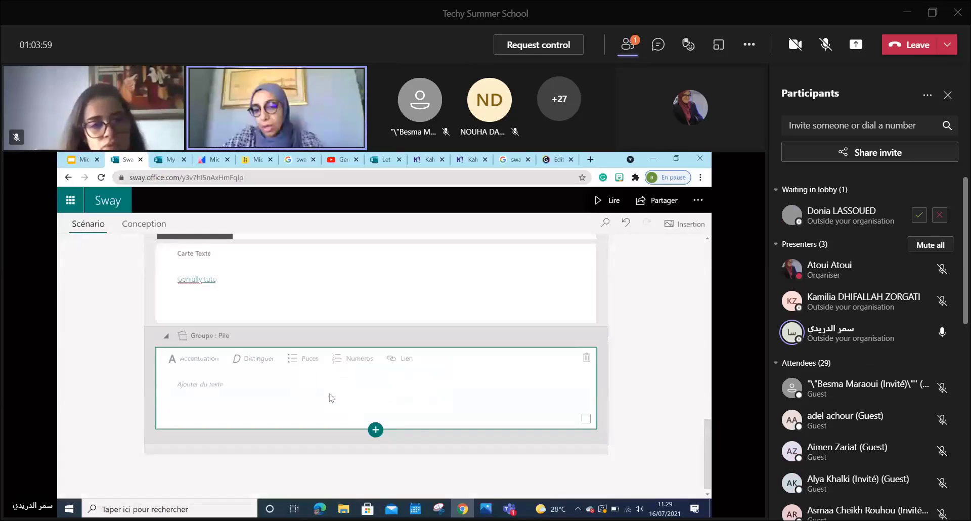
pyautogui.click(349, 393)
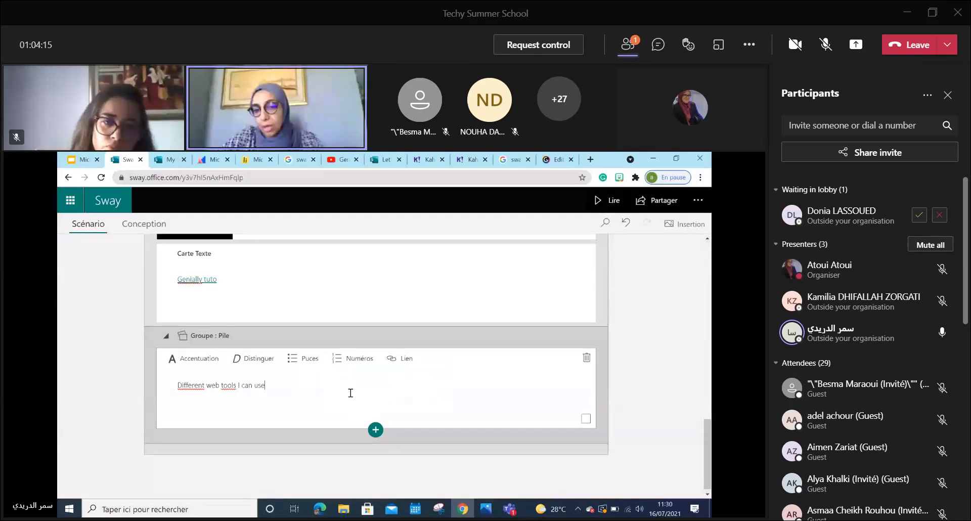
pyautogui.click(919, 214)
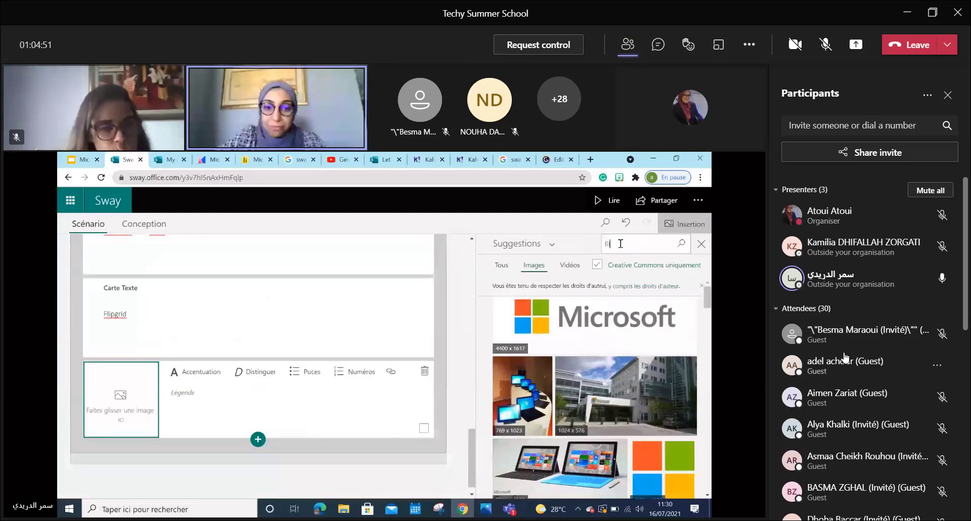
# - Examine the full list of meeting attendees, checking who is present and whether their microphones are muted
pyautogui.scroll(-4, 956, 287)
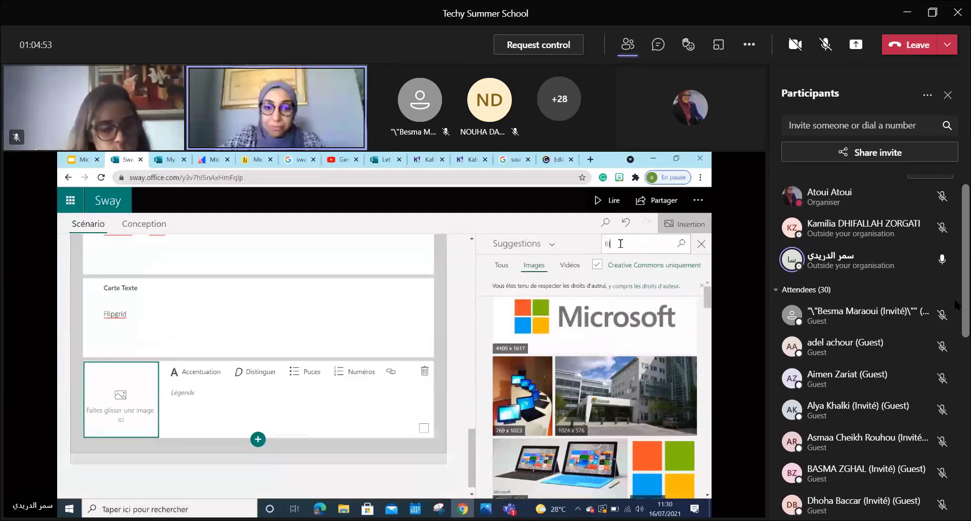
pyautogui.moveTo(956, 373); pyautogui.dragTo(956, 520)
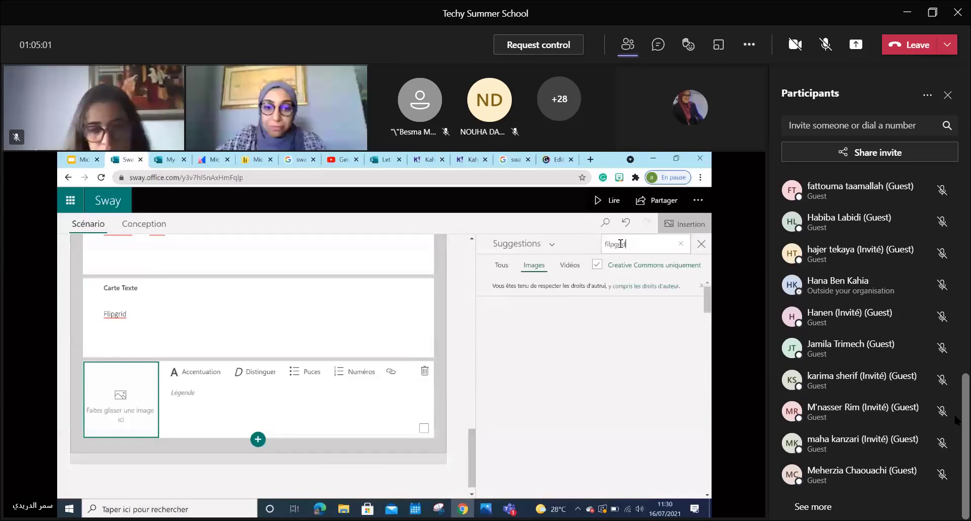
pyautogui.click(813, 506)
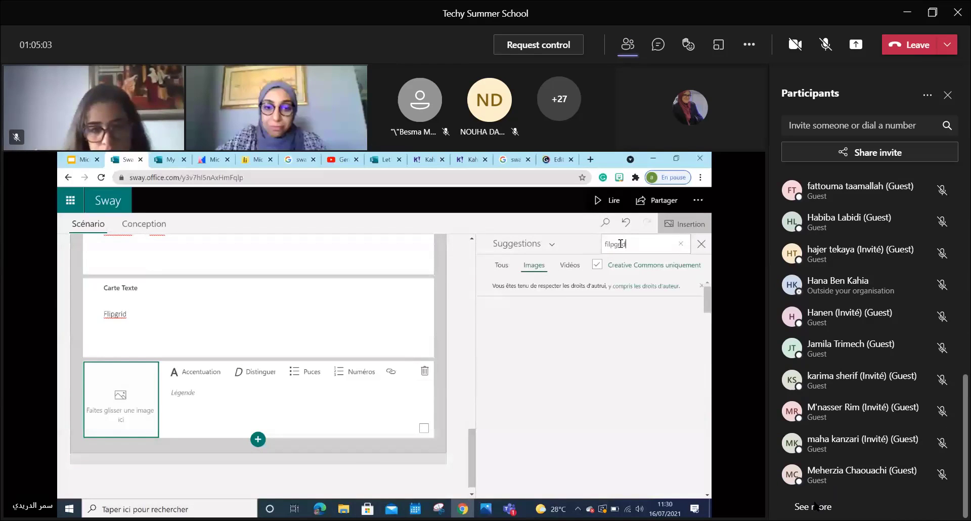
pyautogui.scroll(-1, 956, 344)
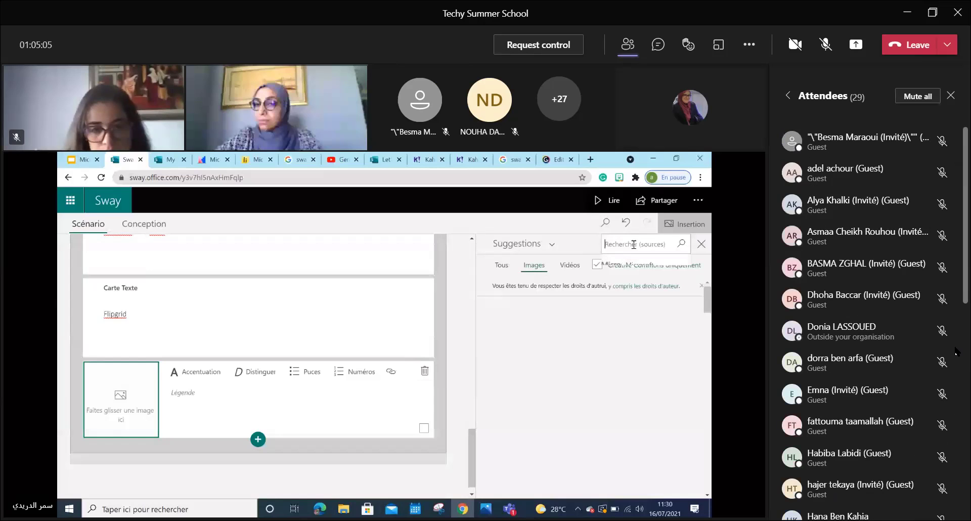
pyautogui.scroll(-5, 957, 301)
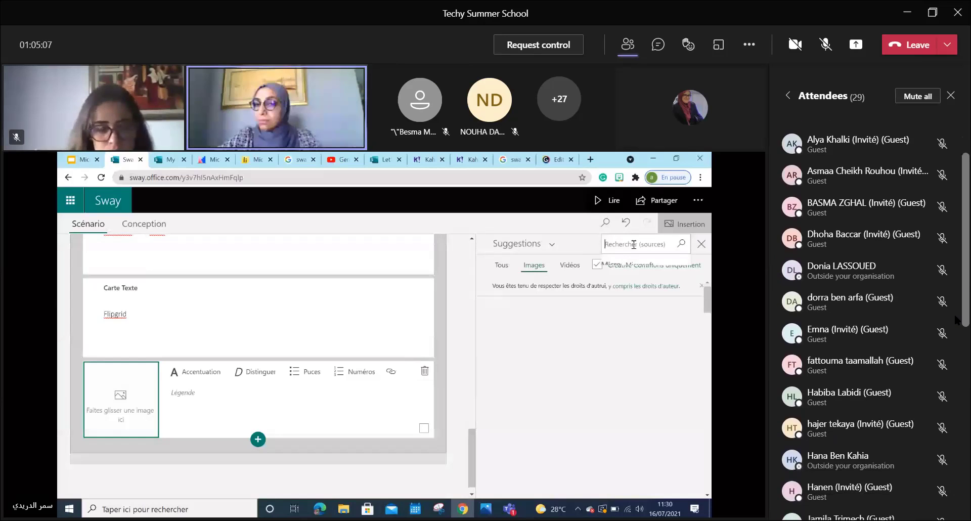
pyautogui.scroll(-9, 956, 375)
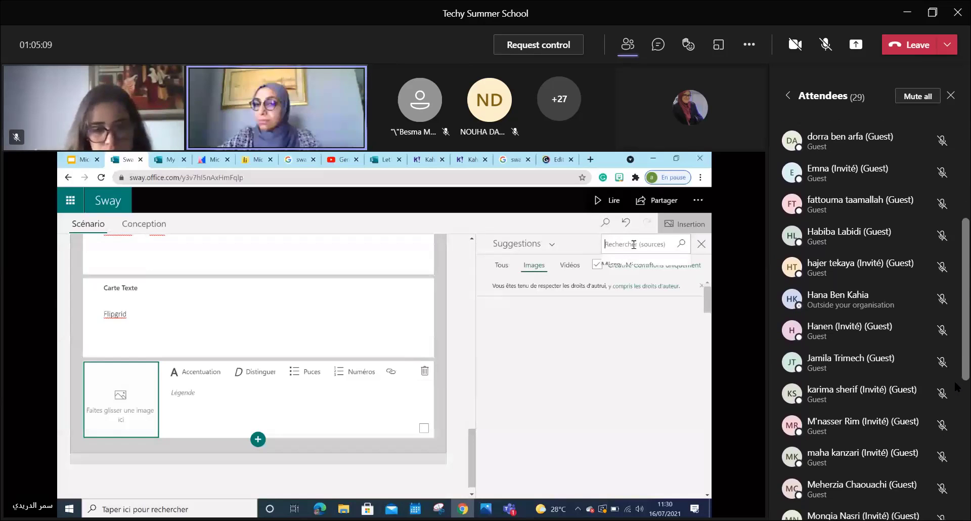
pyautogui.scroll(-2, 875, 322)
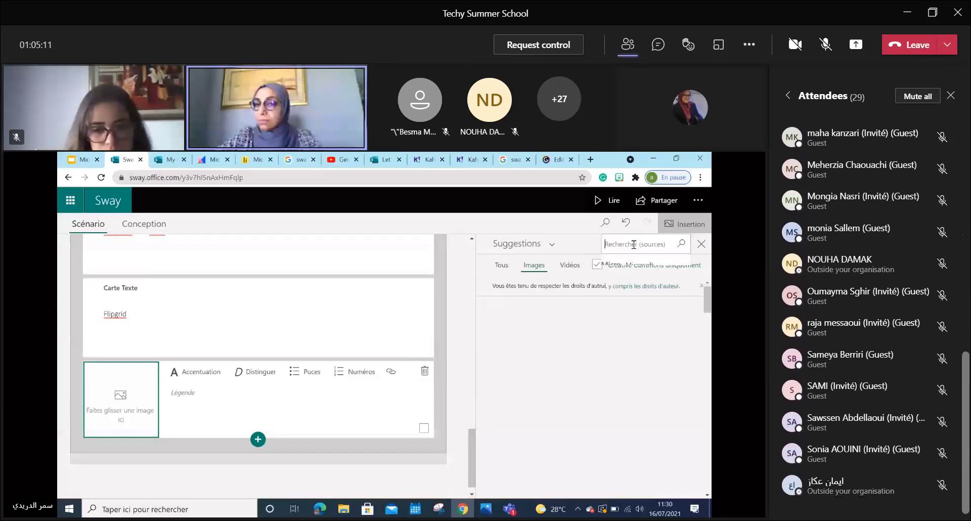
pyautogui.scroll(-1, 875, 311)
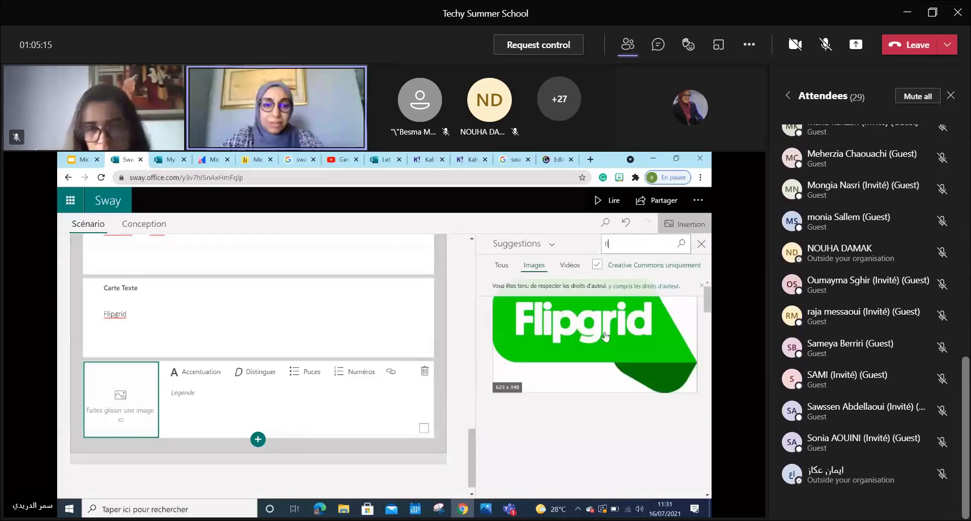
pyautogui.scroll(12, 954, 321)
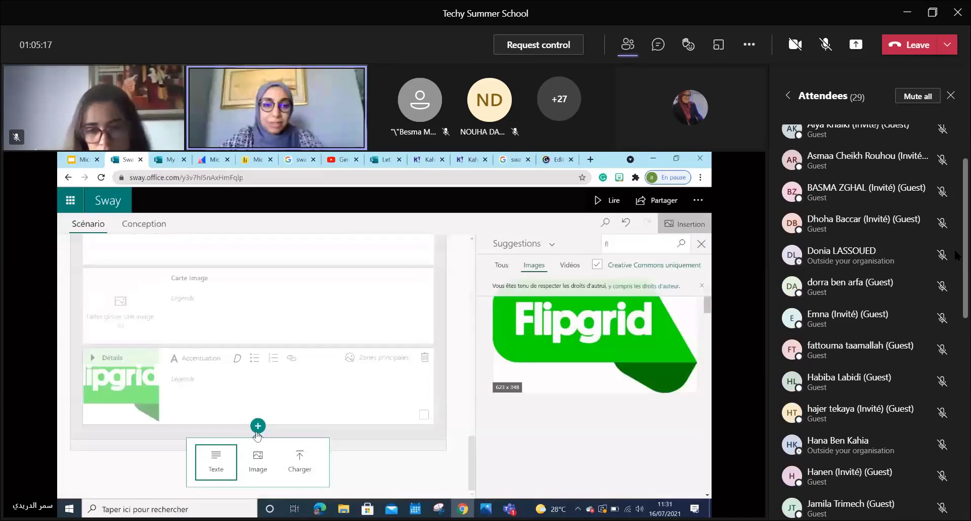
pyautogui.scroll(2, 958, 243)
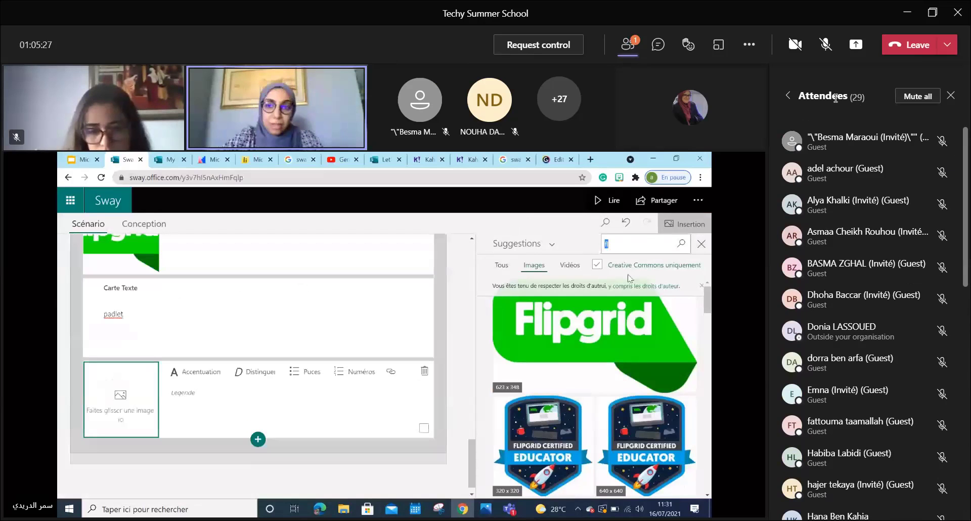
# - Return to the full participants list and admit the guest waiting in the lobby
pyautogui.click(788, 98)
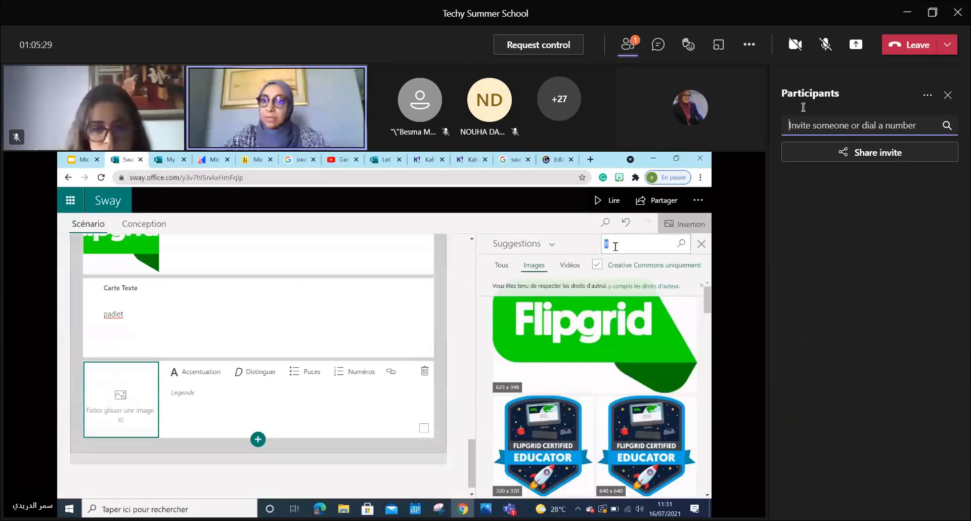
pyautogui.click(918, 214)
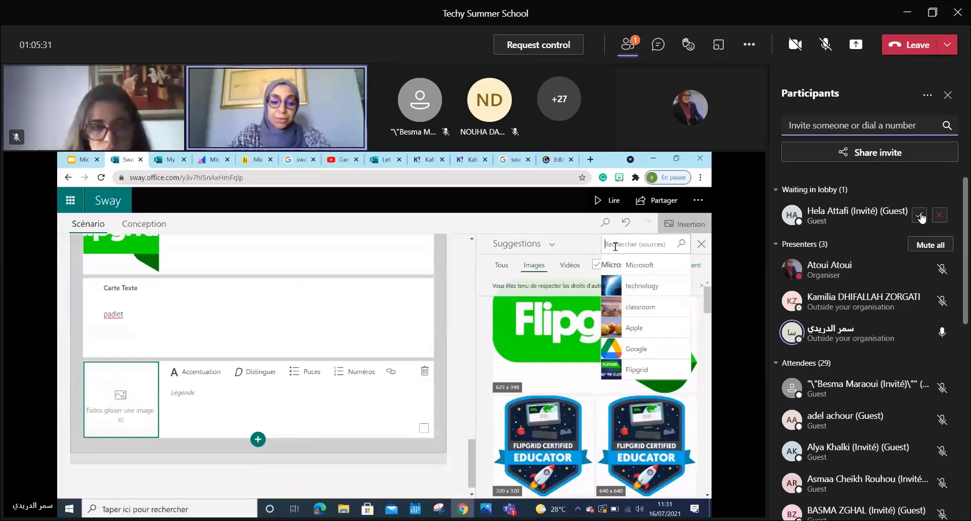
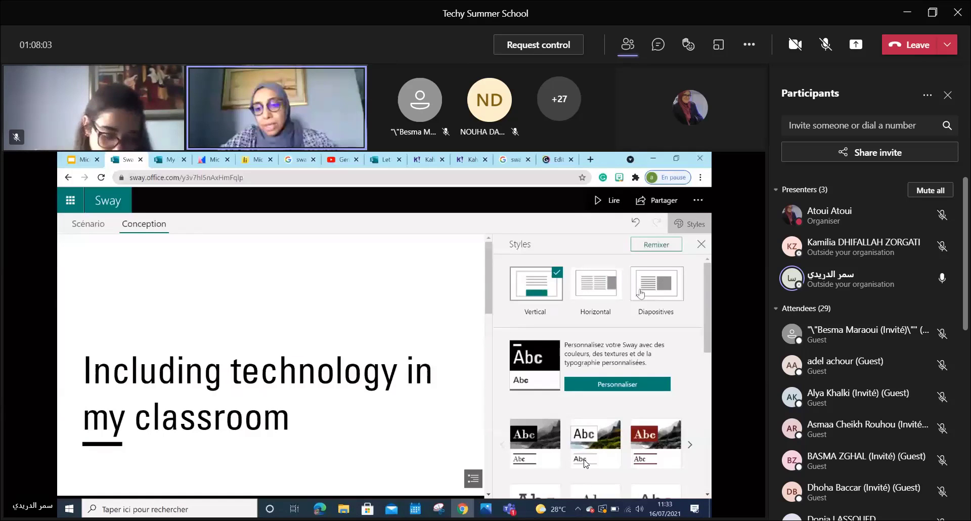
# - Apply the white style with the geometric line pattern and dark green heading lettering to the Sway
pyautogui.scroll(-5, 586, 463)
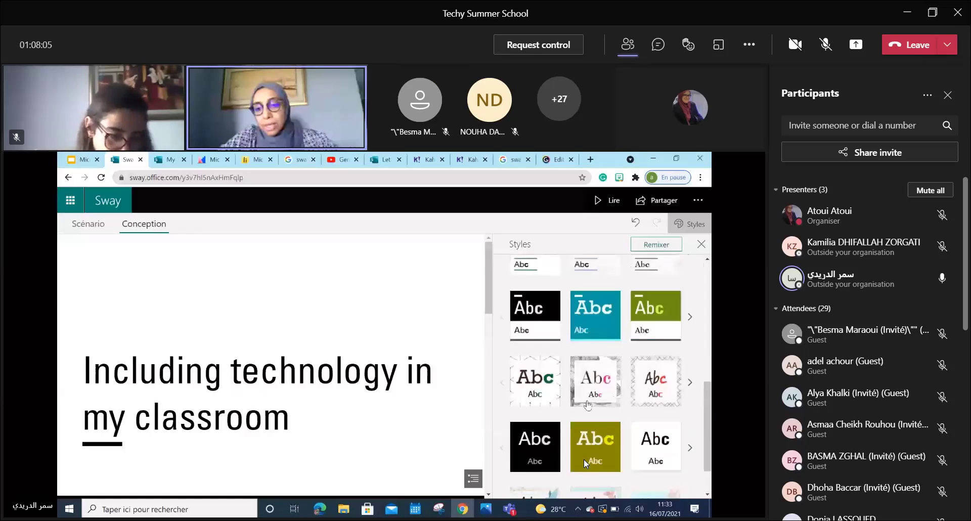
pyautogui.scroll(-2, 585, 463)
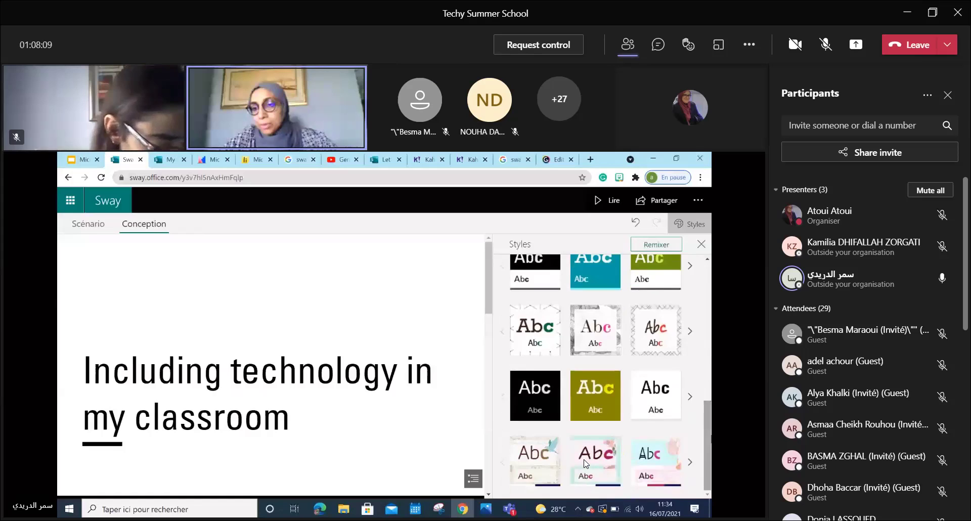
pyautogui.scroll(1, 584, 461)
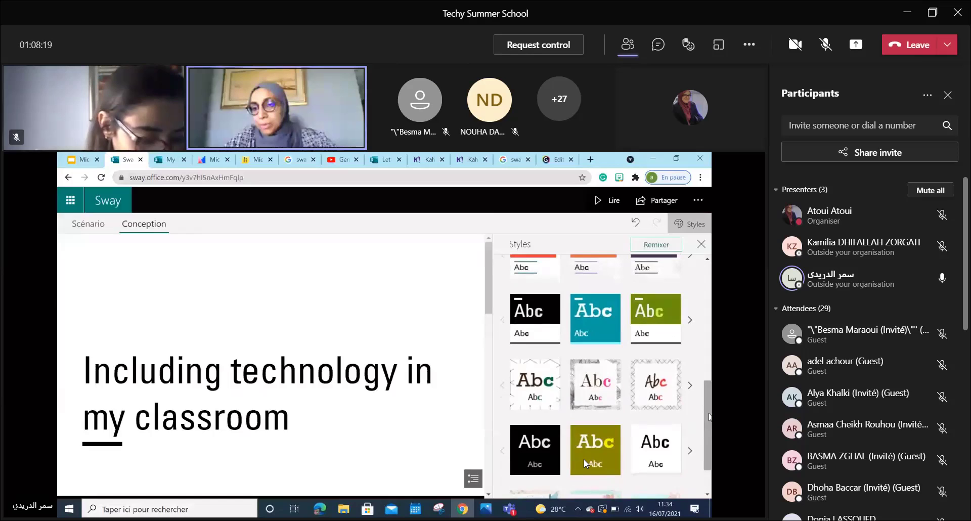
pyautogui.click(549, 383)
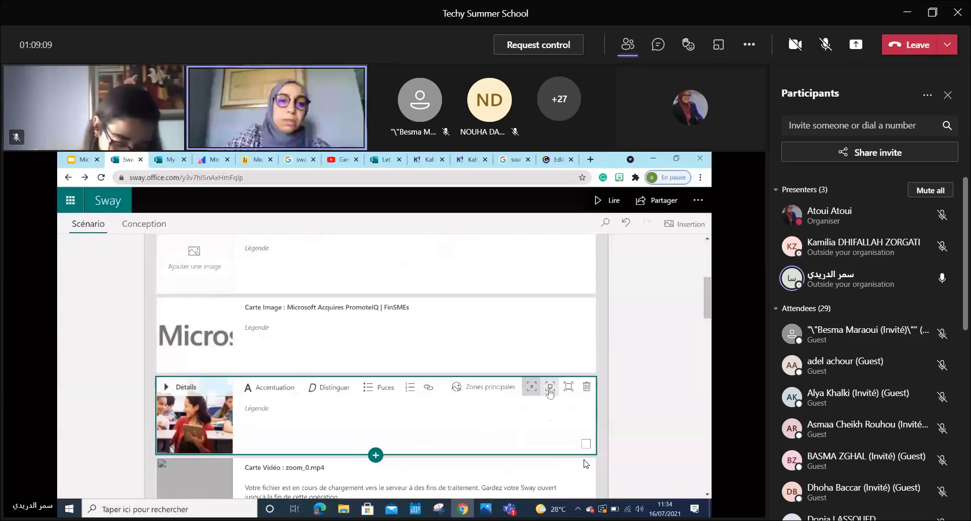
# - Set the emphasis of the classroom image card to the middle level and preview the Sway's design
pyautogui.click(549, 391)
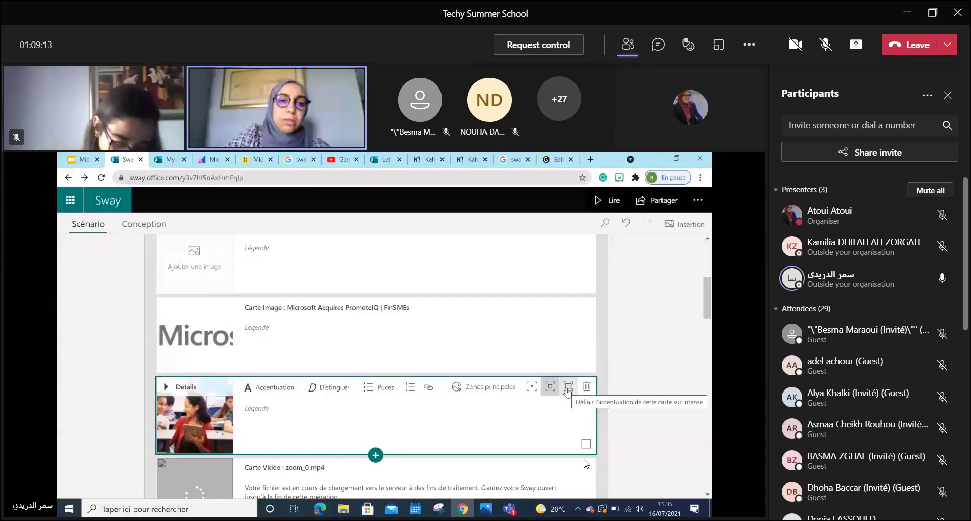
pyautogui.click(144, 223)
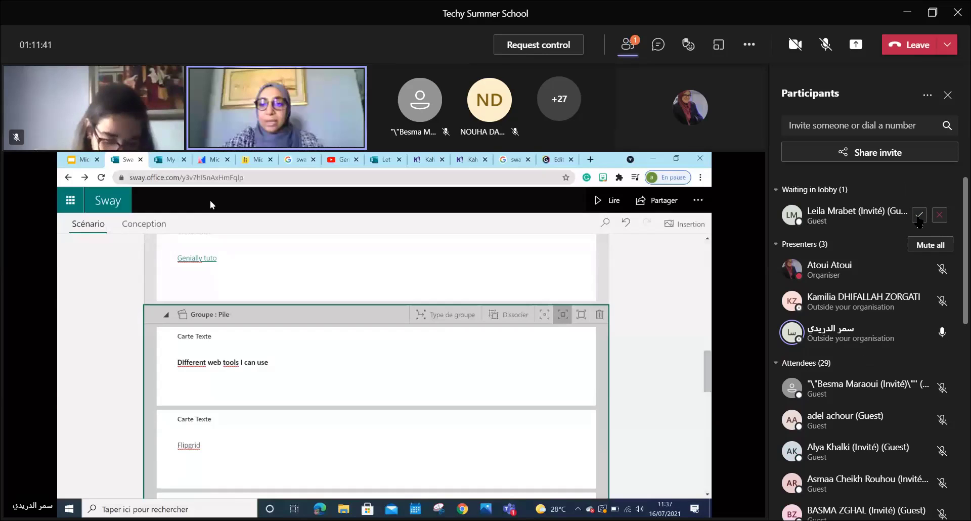
# - Admit the guest waiting in the lobby and mute that guest's microphone from the attendee list
pyautogui.click(919, 217)
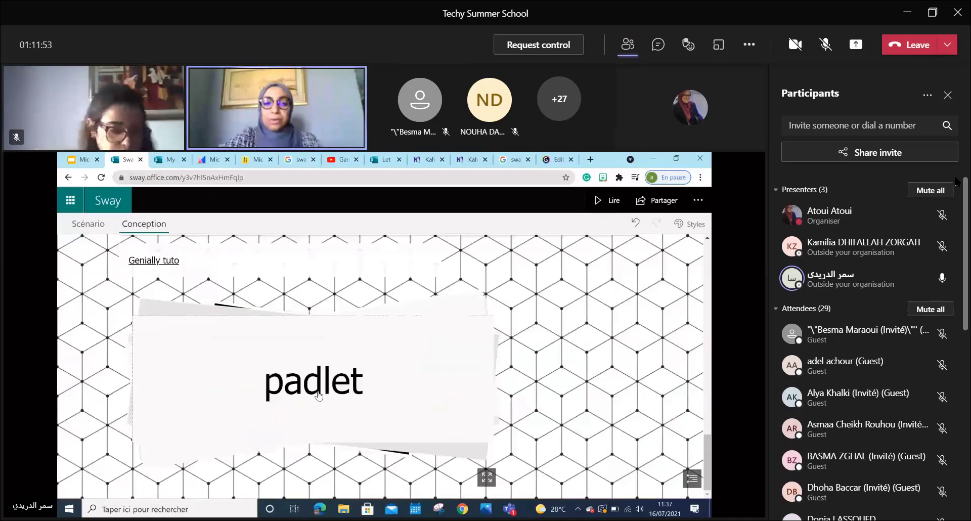
pyautogui.moveTo(957, 236); pyautogui.dragTo(957, 417)
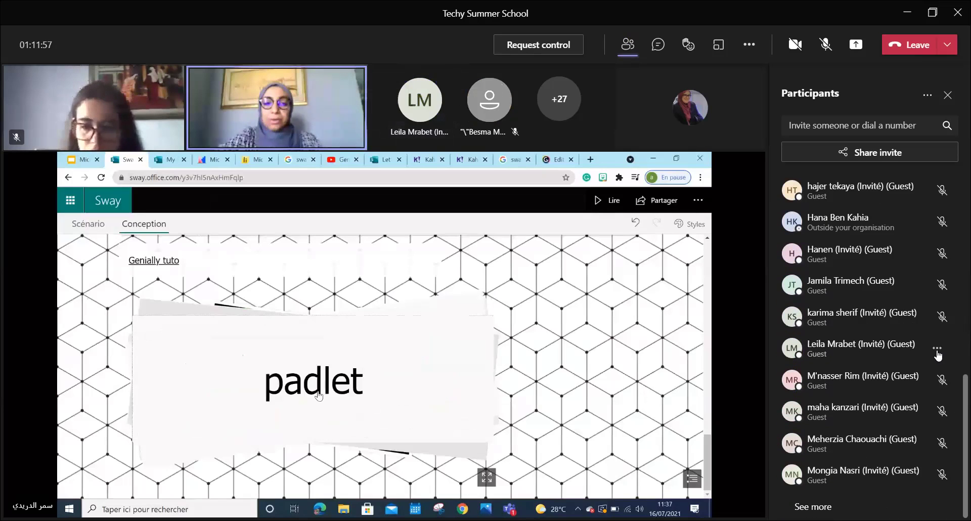
pyautogui.click(937, 351)
pyautogui.click(889, 374)
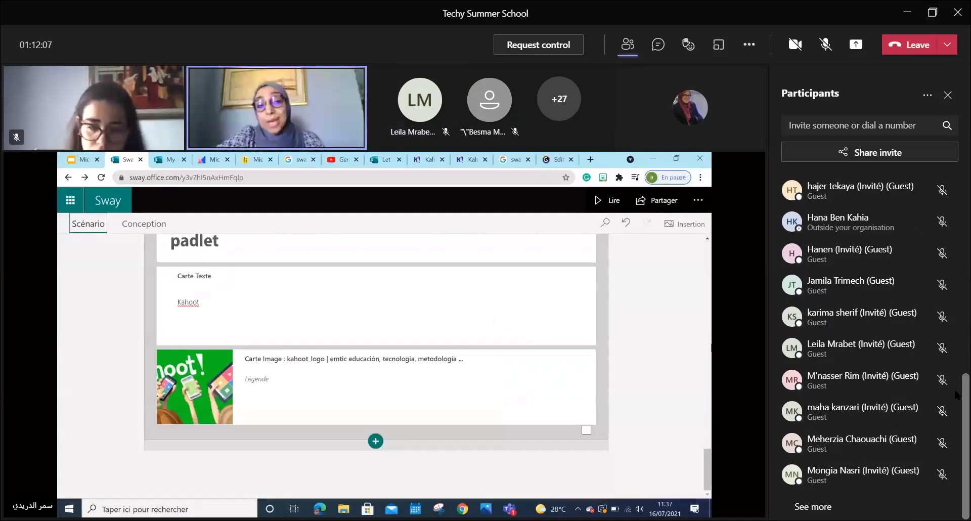
pyautogui.scroll(4, 948, 277)
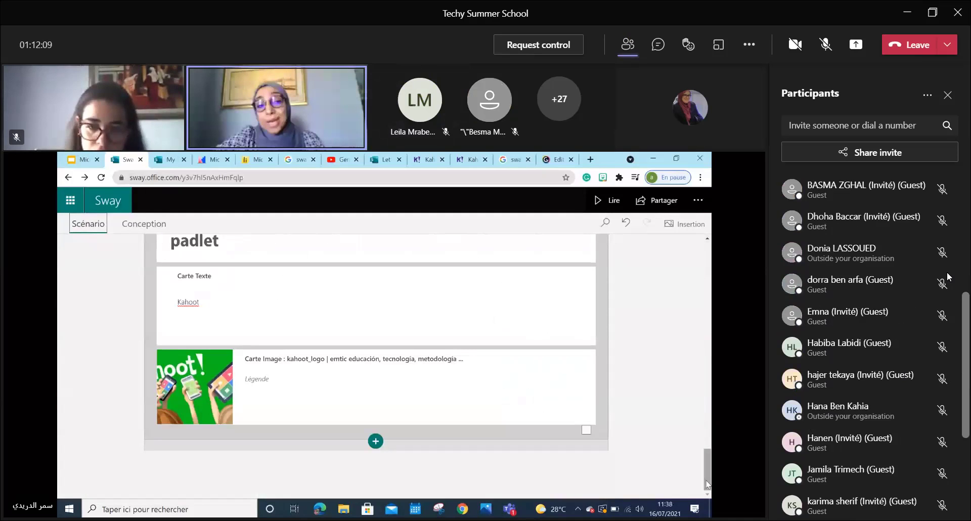
pyautogui.scroll(5, 949, 277)
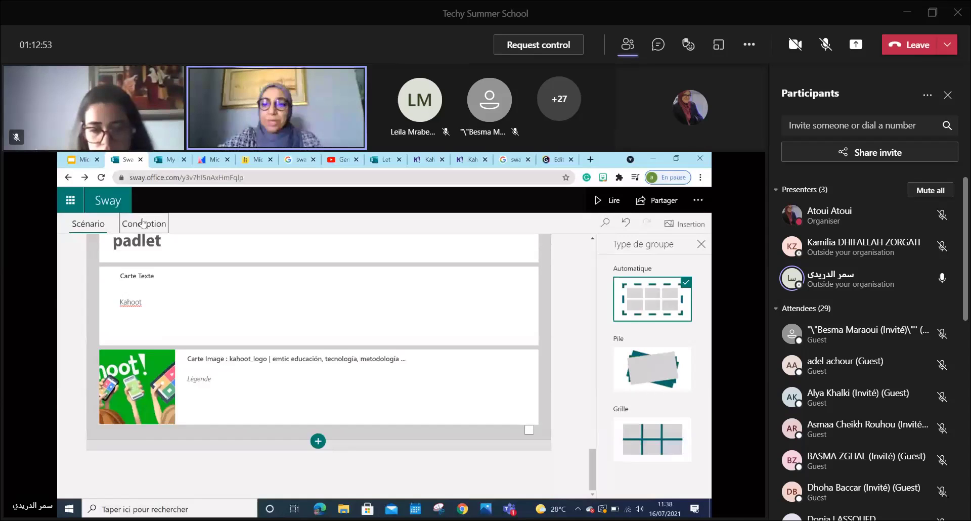
# - Preview the web tools group with its automatic layout, set the group type to Grille and preview it again
pyautogui.click(143, 223)
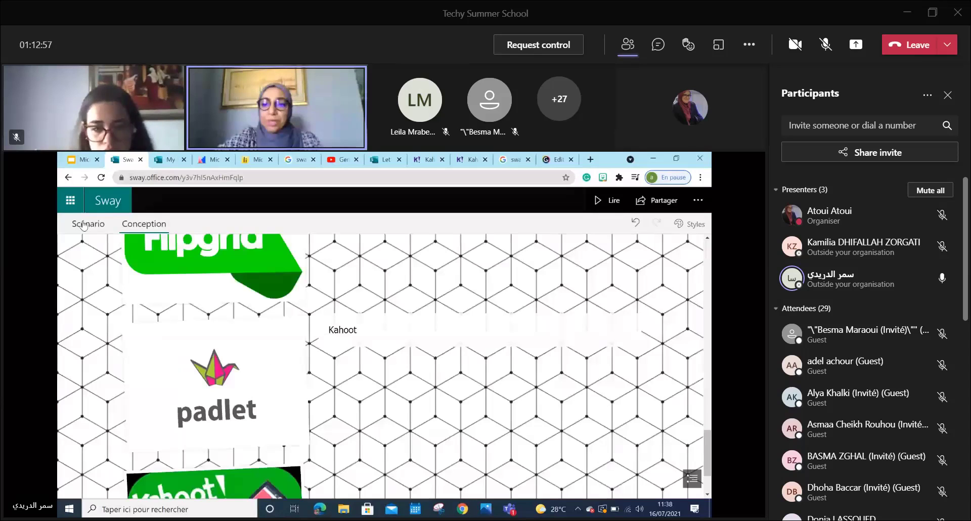
pyautogui.click(84, 226)
pyautogui.click(652, 445)
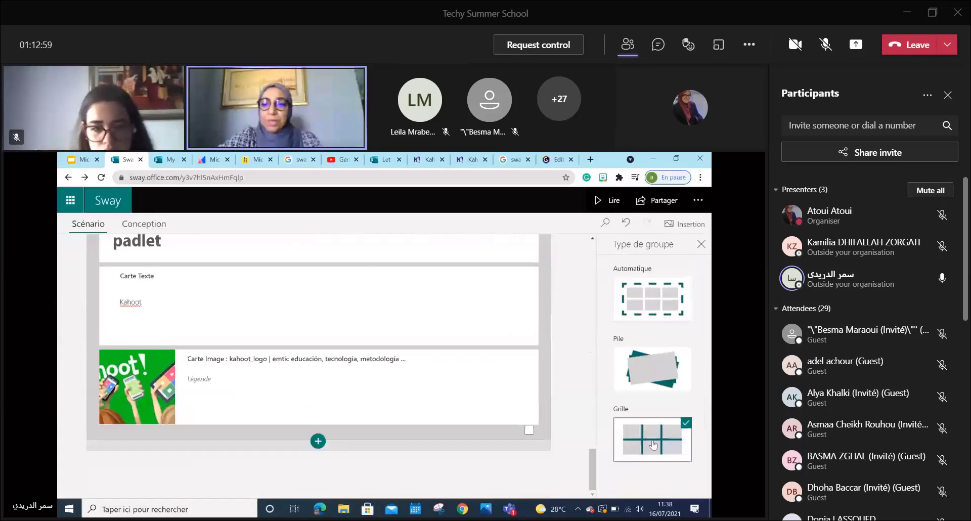
pyautogui.click(151, 223)
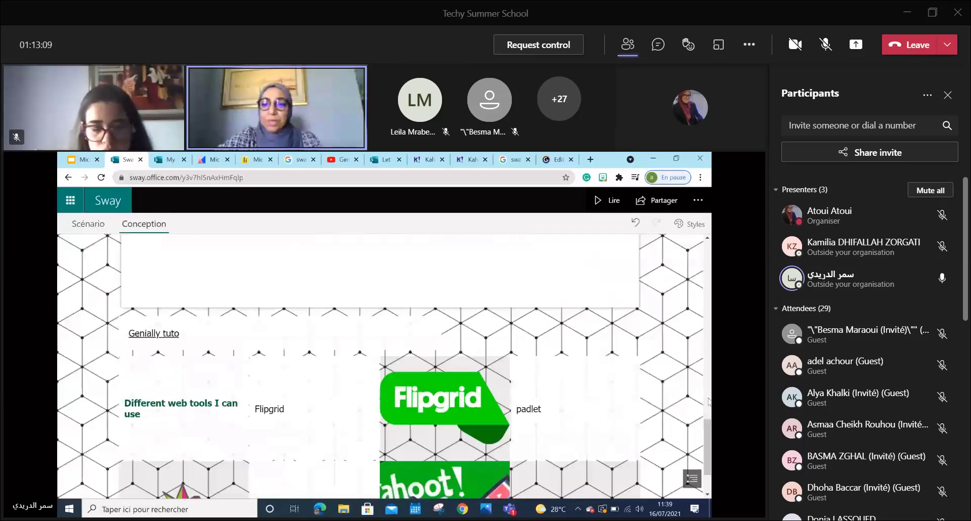
# - Admit both guests waiting in the meeting lobby
pyautogui.click(762, 77)
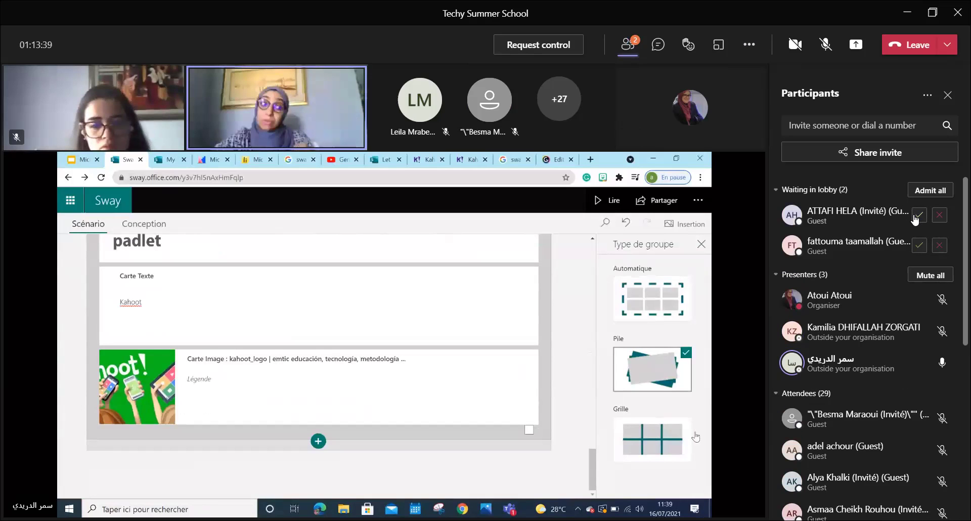
pyautogui.click(917, 217)
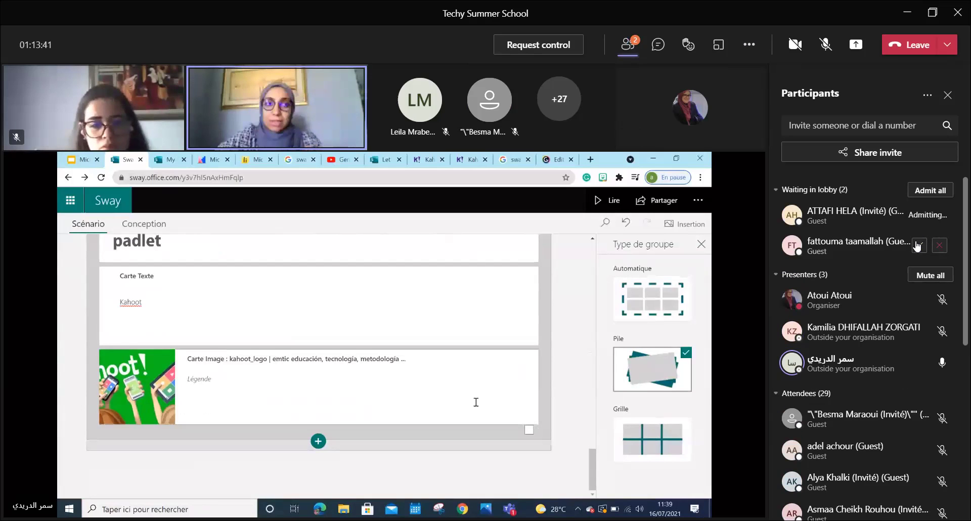
pyautogui.click(918, 246)
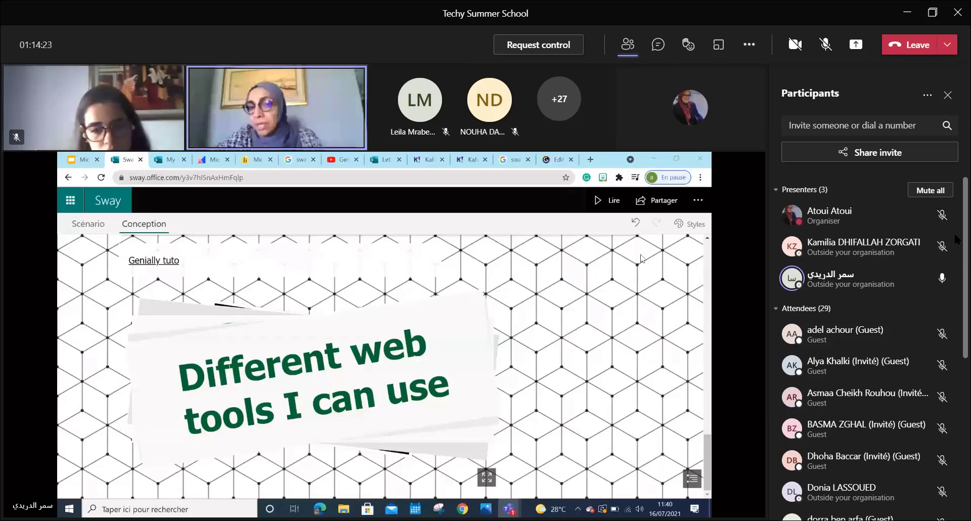
# - Open the sharing options of the Sway
pyautogui.click(657, 203)
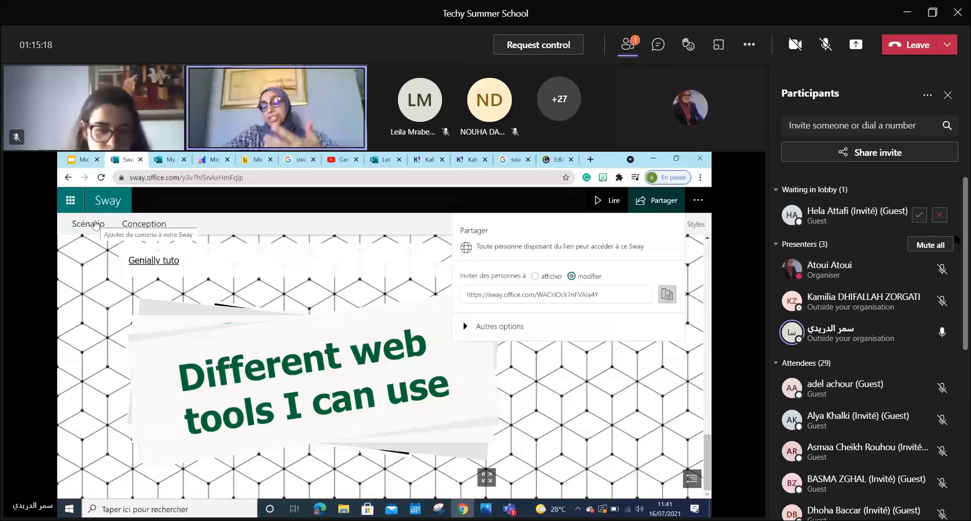
# - Admit the guest waiting in the meeting lobby
pyautogui.click(919, 215)
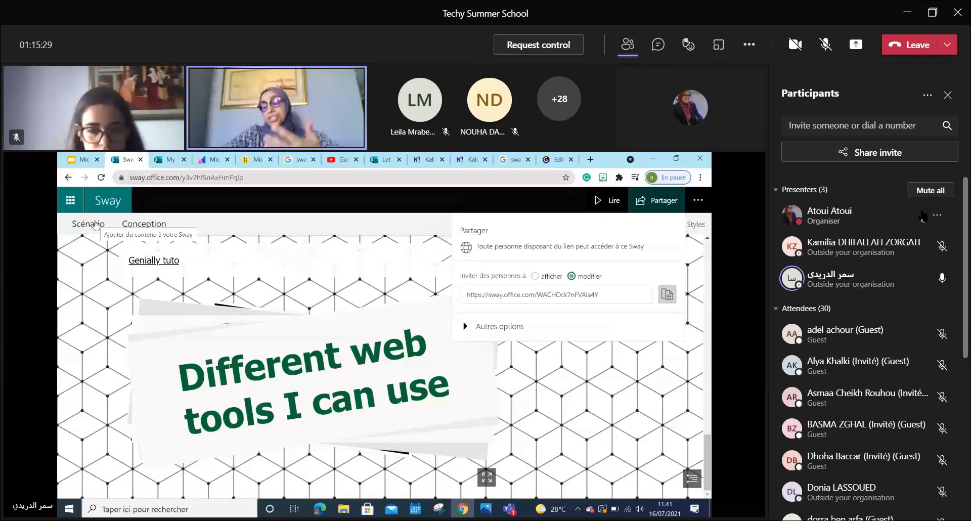
# - Set the Sway's invitation to "afficher" and get the embed code of the "Let's Volunteer to Fight Covid-19!" Sway
pyautogui.click(535, 276)
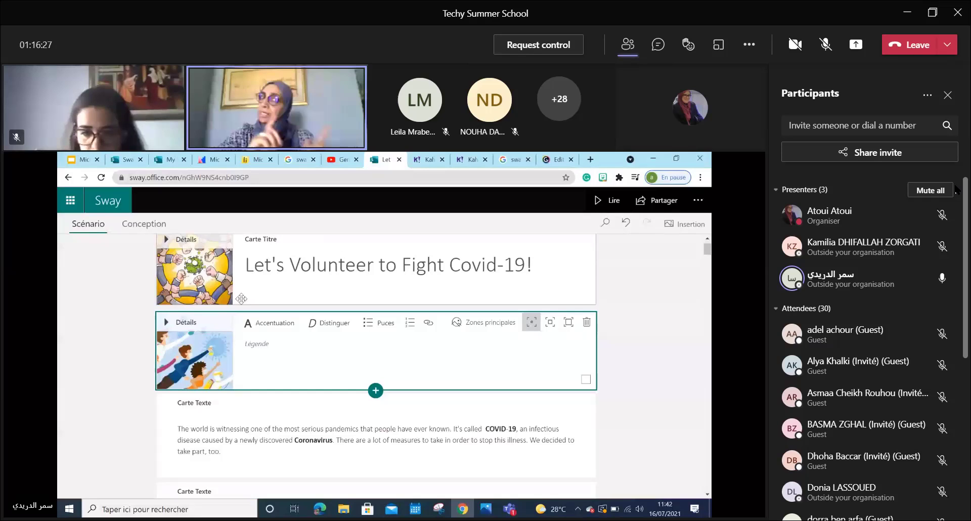
pyautogui.click(655, 201)
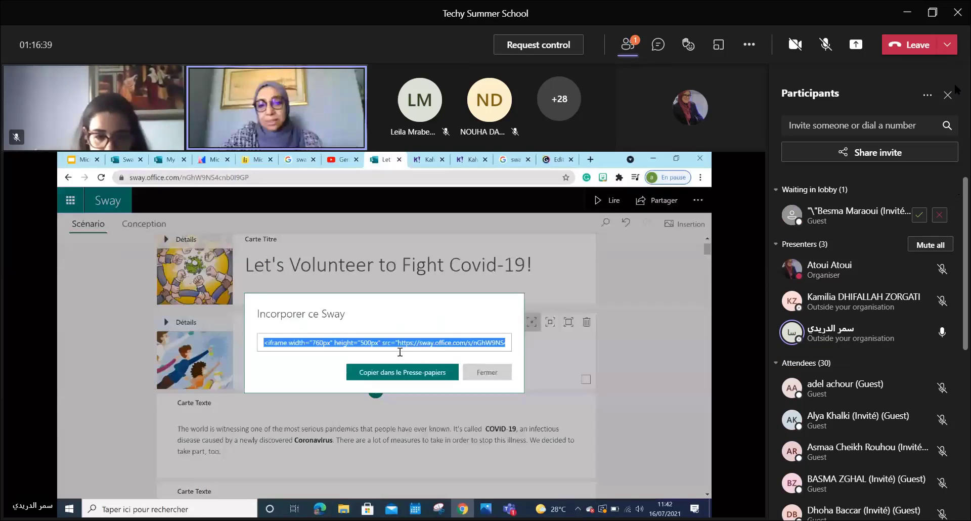
# - Admit the next guest from the lobby and mute that guest's microphone in the attendee list
pyautogui.click(919, 215)
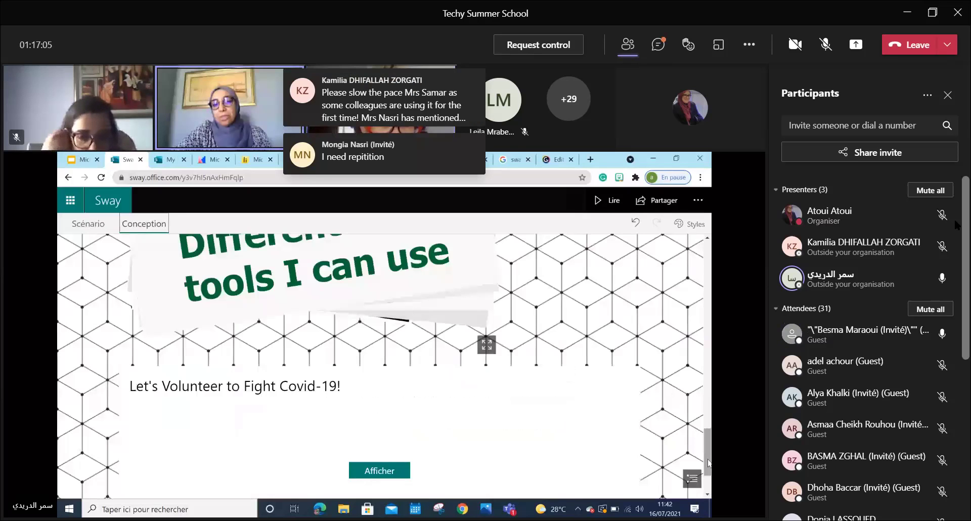
pyautogui.click(937, 338)
pyautogui.click(903, 363)
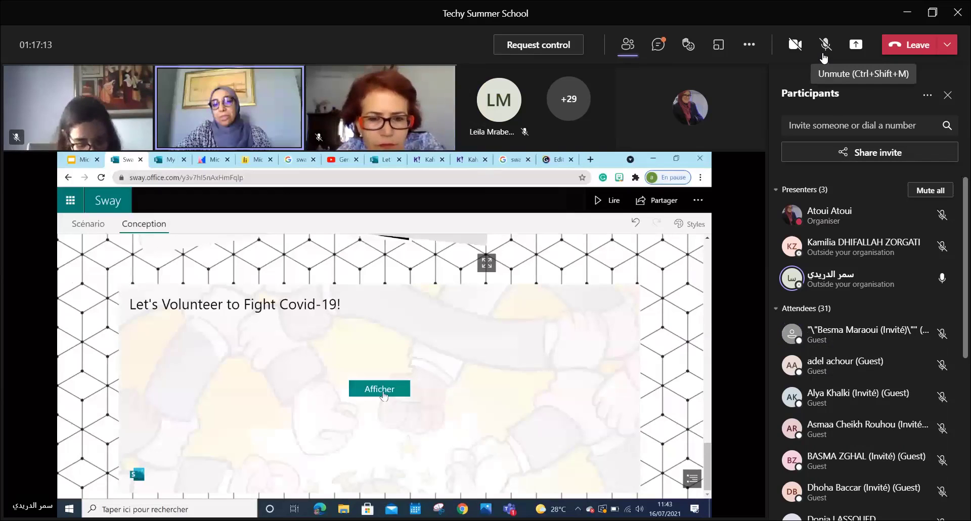
# - Unmute your own microphone to speak to the group, and mute it again after speaking
pyautogui.click(823, 47)
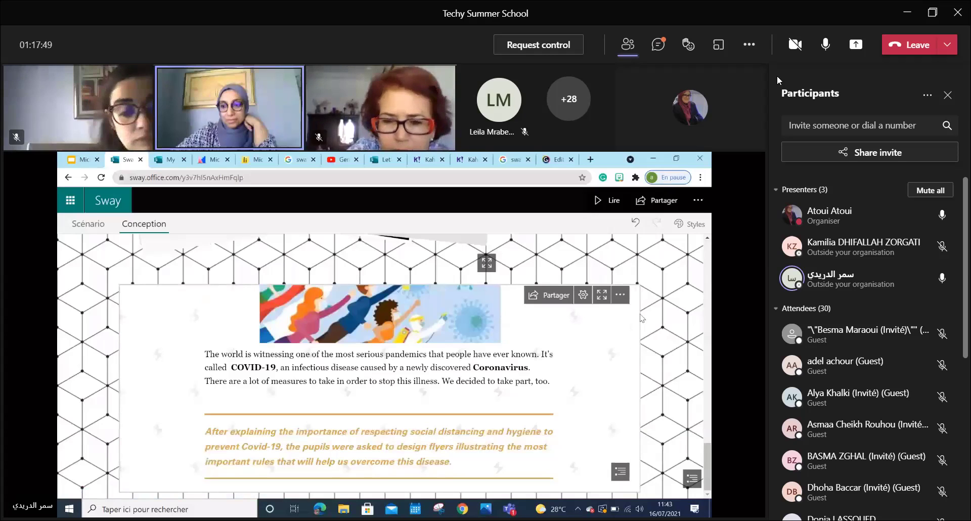
pyautogui.click(825, 46)
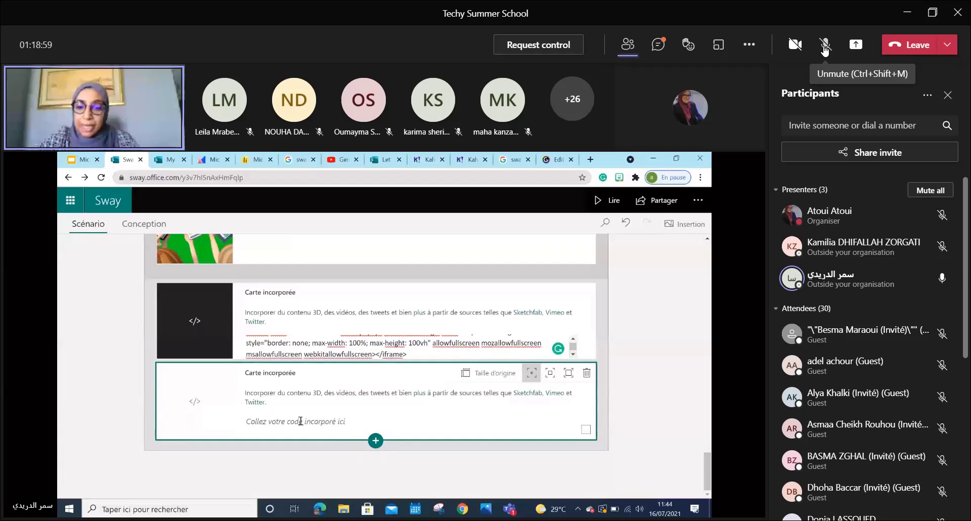
# - Review the recent meeting chat messages, including the question about automatic saving and the remarks on the session's pace
pyautogui.click(659, 45)
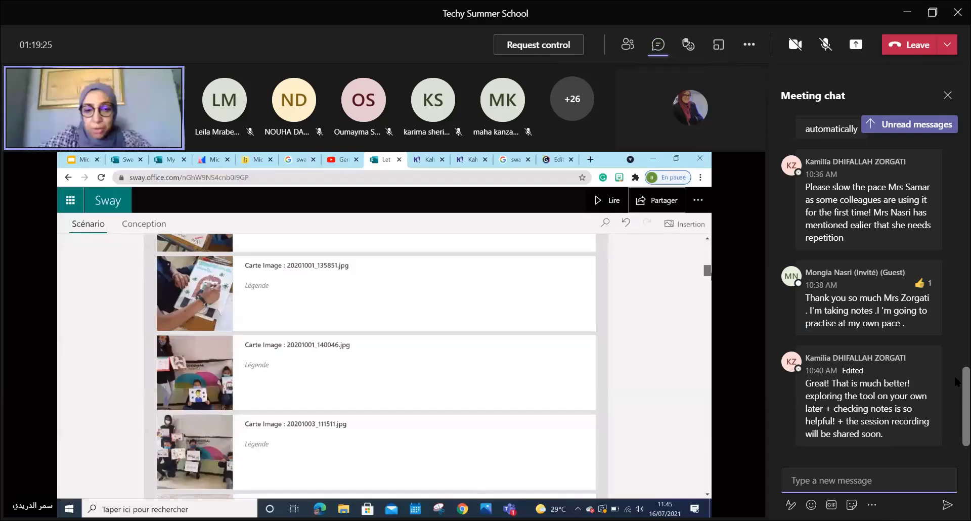
pyautogui.scroll(2, 957, 367)
pyautogui.scroll(5, 957, 366)
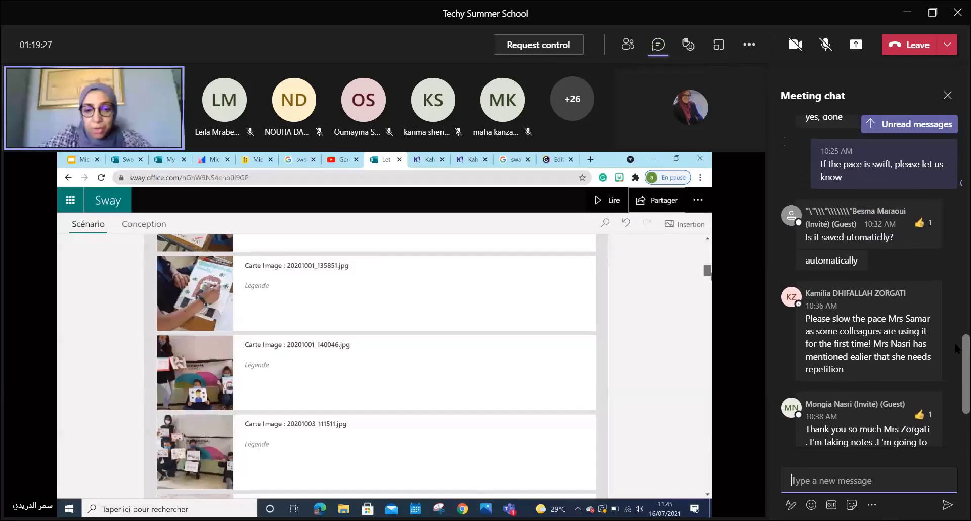
pyautogui.scroll(1, 957, 337)
pyautogui.scroll(-1, 956, 337)
pyautogui.scroll(-1, 956, 338)
pyautogui.scroll(1, 957, 339)
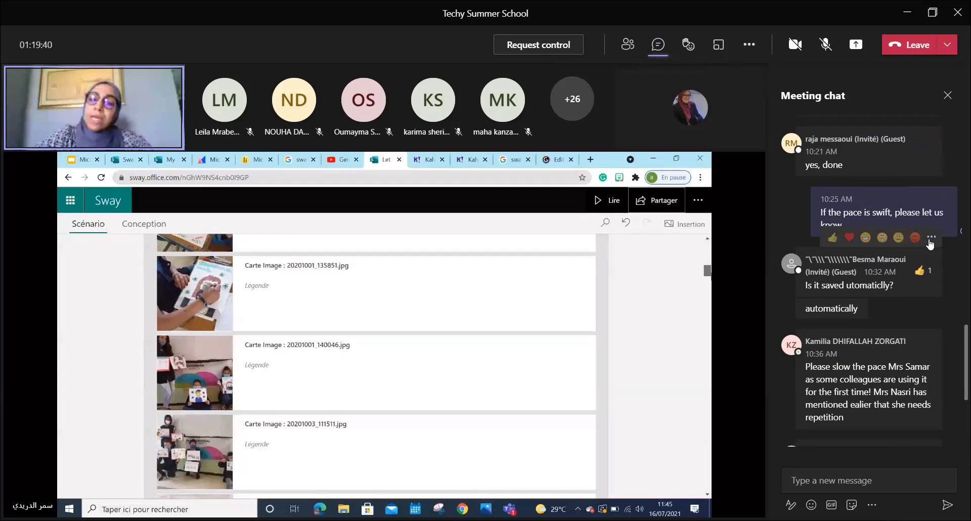
pyautogui.click(931, 237)
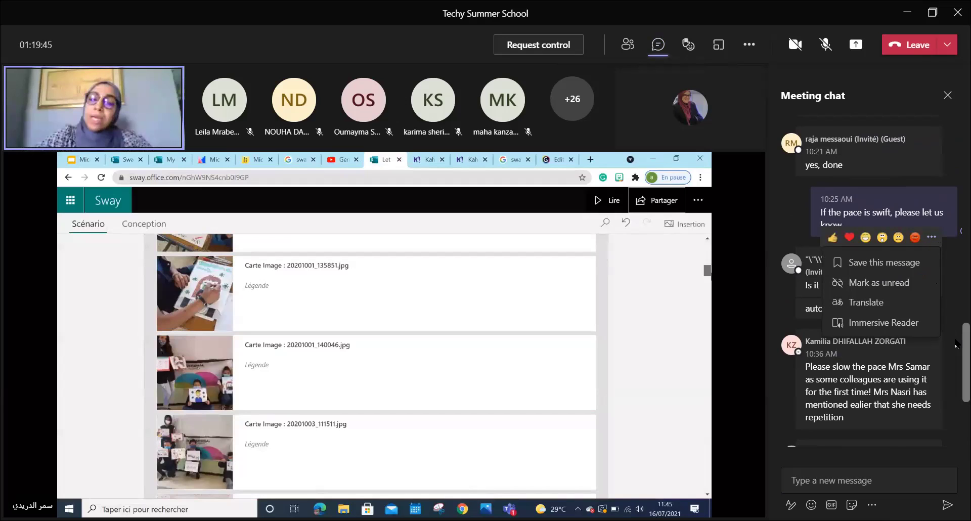
# - Send the chat reply "The Sway is automatically saved", addressed to the participant who asked about saving
pyautogui.click(850, 478)
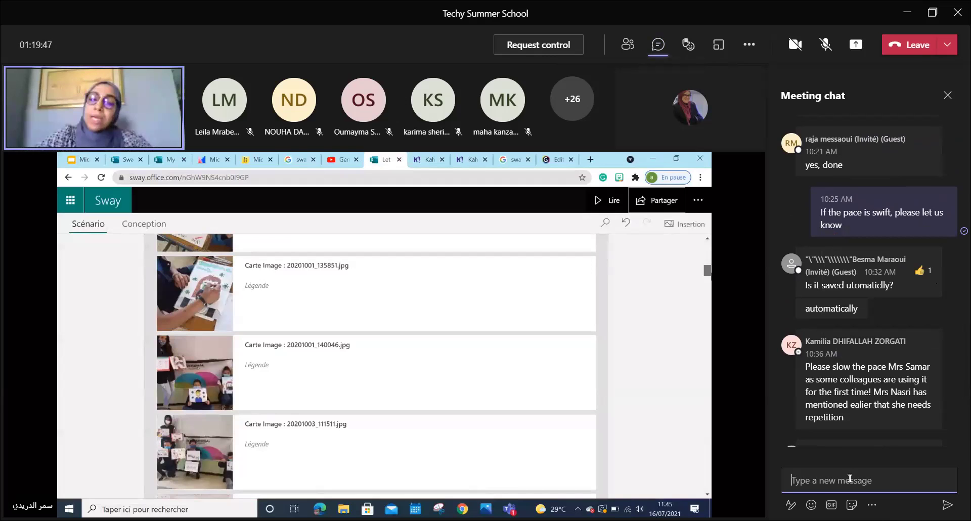
pyautogui.write('The Sway is ')
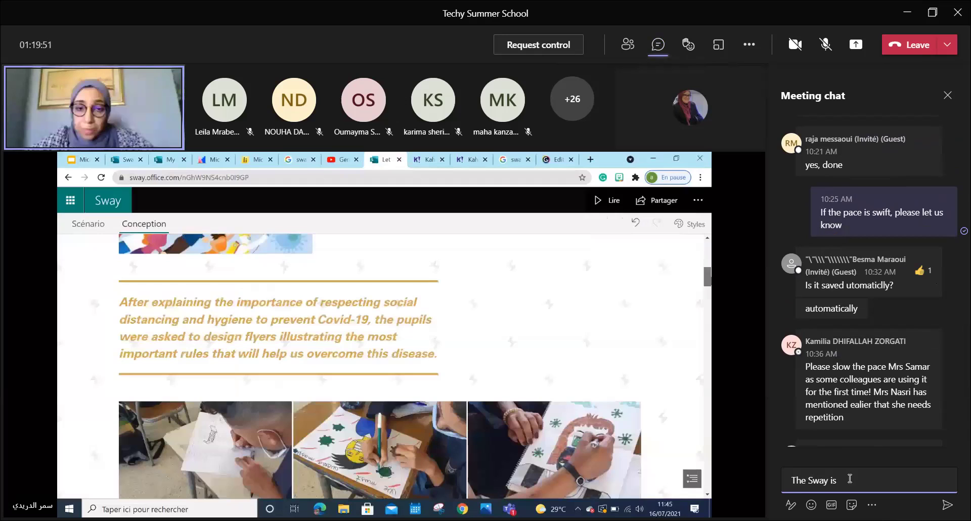
pyautogui.write('automatically saved')
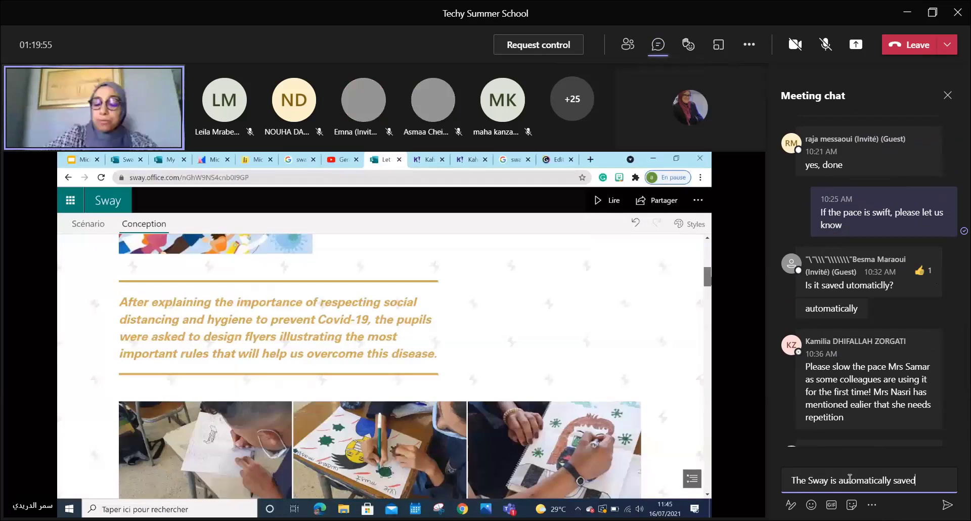
pyautogui.write(' Mr')
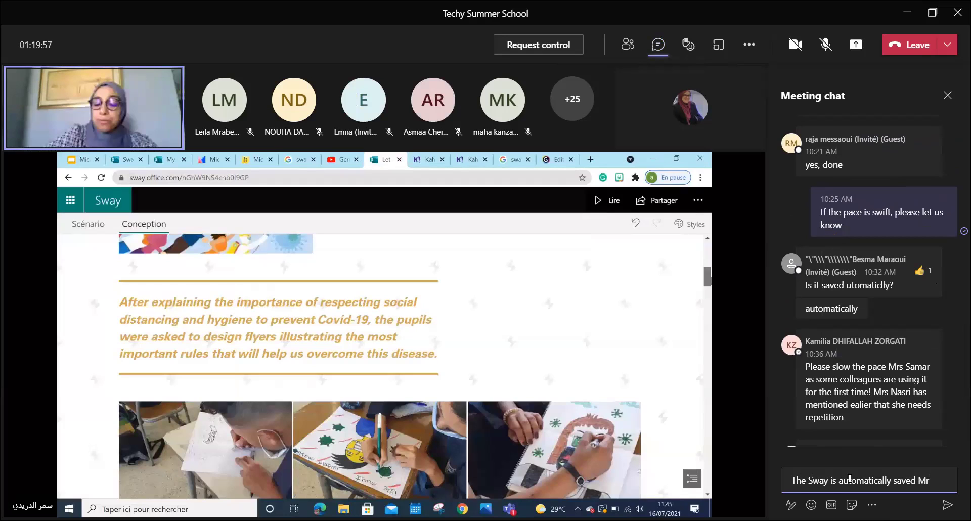
pyautogui.write('s Maraoui')
pyautogui.press('Return')
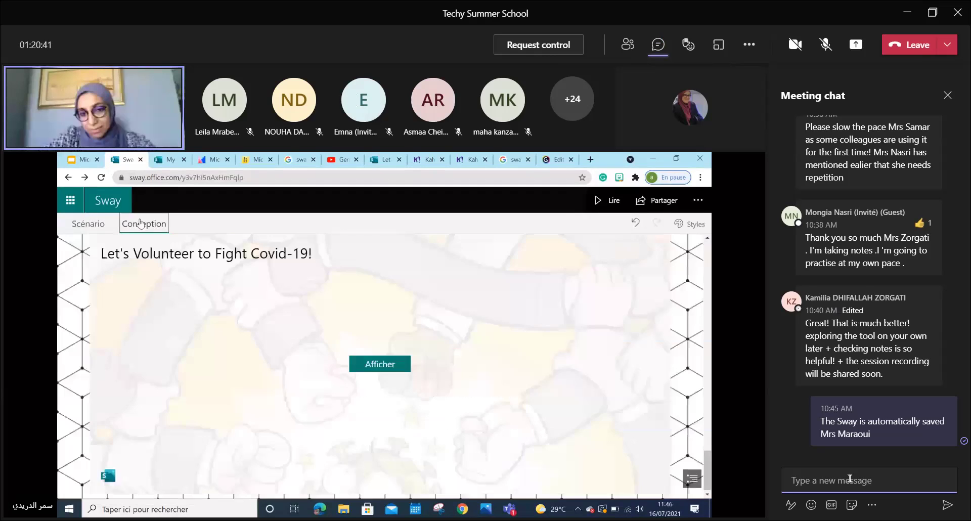
# - Draft the chat message "So the creation part (editing) is done in the "conception" part / visualizing the"
pyautogui.write('So the creation part (e')
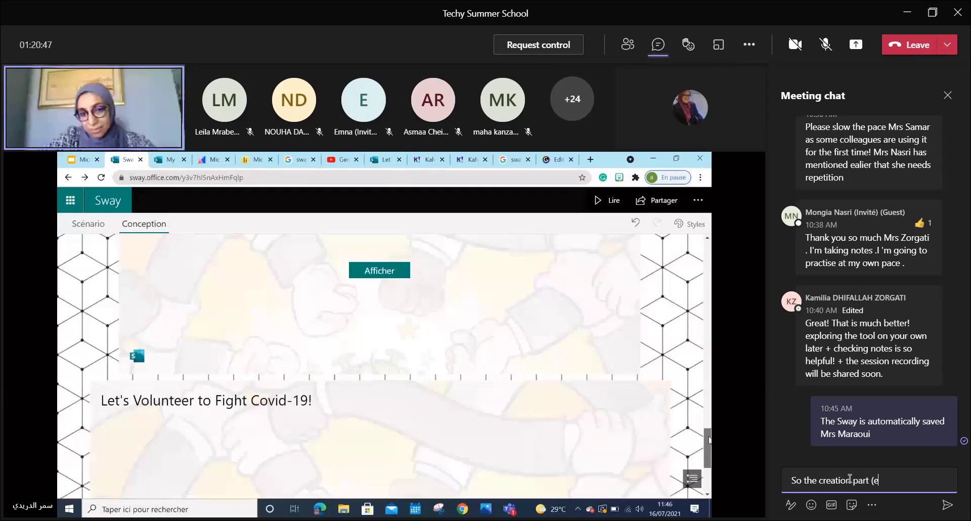
pyautogui.write('diting) is')
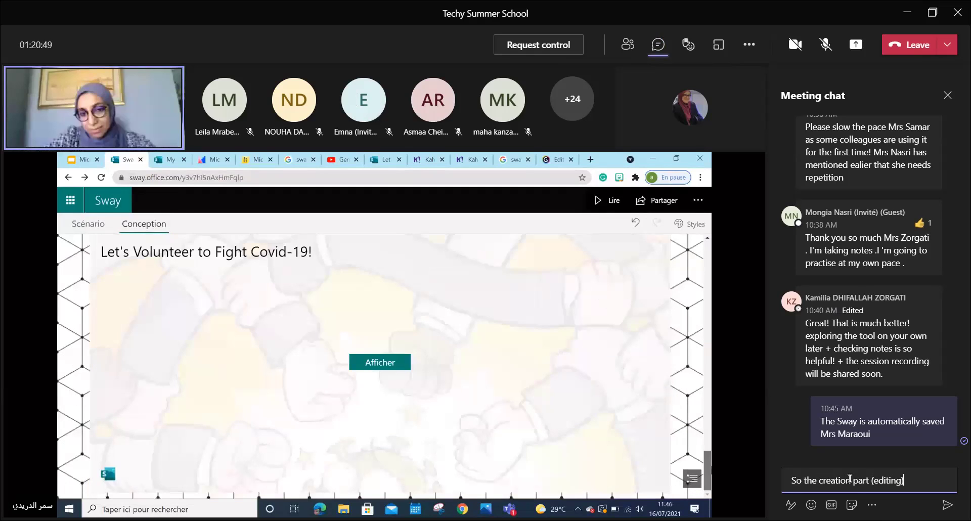
pyautogui.write(' done in the "conception" part / vis')
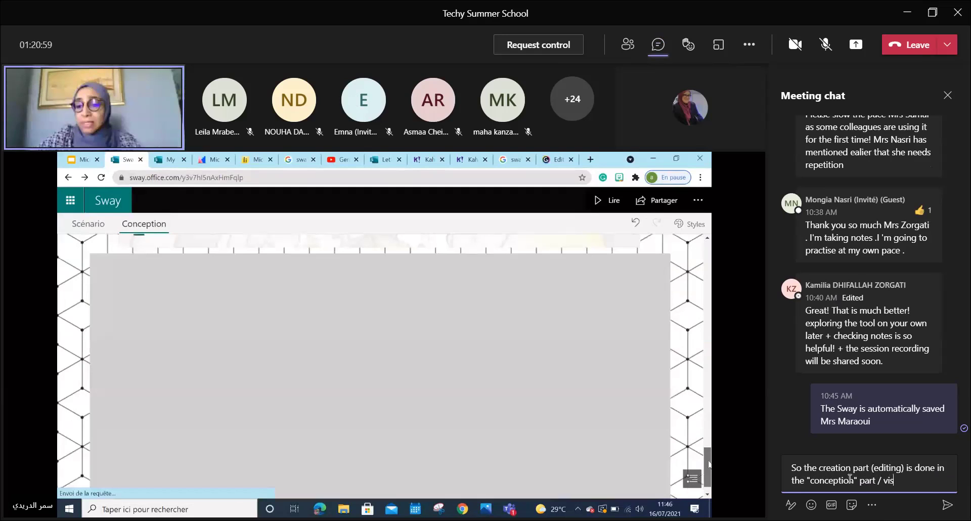
pyautogui.write('ualizingth')
pyautogui.press('BackSpace')
pyautogui.press('BackSpace')
pyautogui.write('the f')
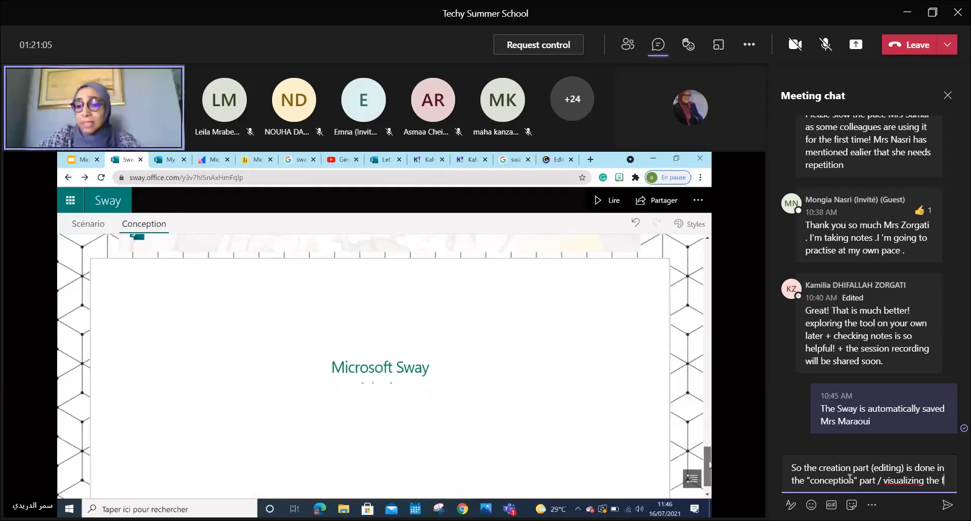
pyautogui.write('inal produ')
pyautogui.press('BackSpace')
pyautogui.press('BackSpace')
pyautogui.press('BackSpace')
pyautogui.press('BackSpace')
pyautogui.press('BackSpace')
pyautogui.press('BackSpace')
pyautogui.press('BackSpace')
pyautogui.press('BackSpace')
pyautogui.press('BackSpace')
pyautogui.press('BackSpace')
pyautogui.press('BackSpace')
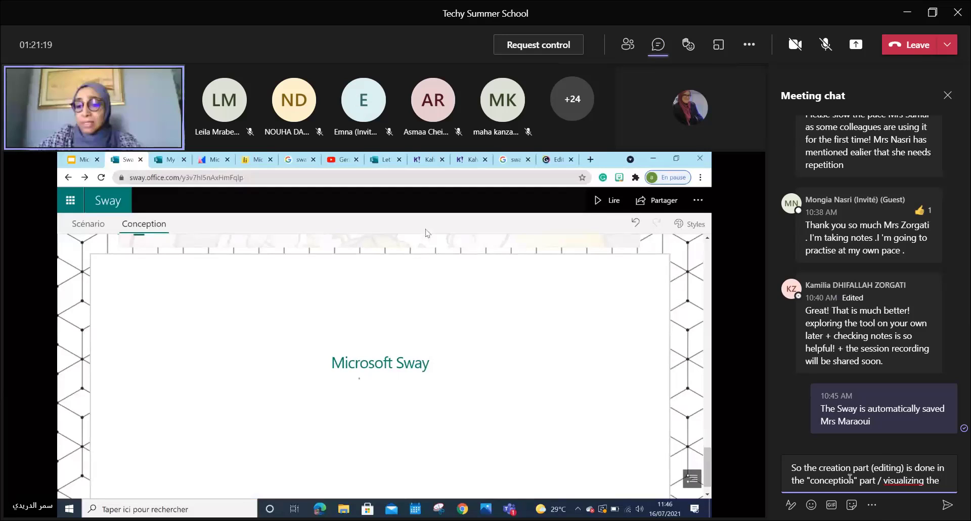
# - Complete the chat message with "design of the presentation is in the "conception" part" and send it
pyautogui.write('design of the prese')
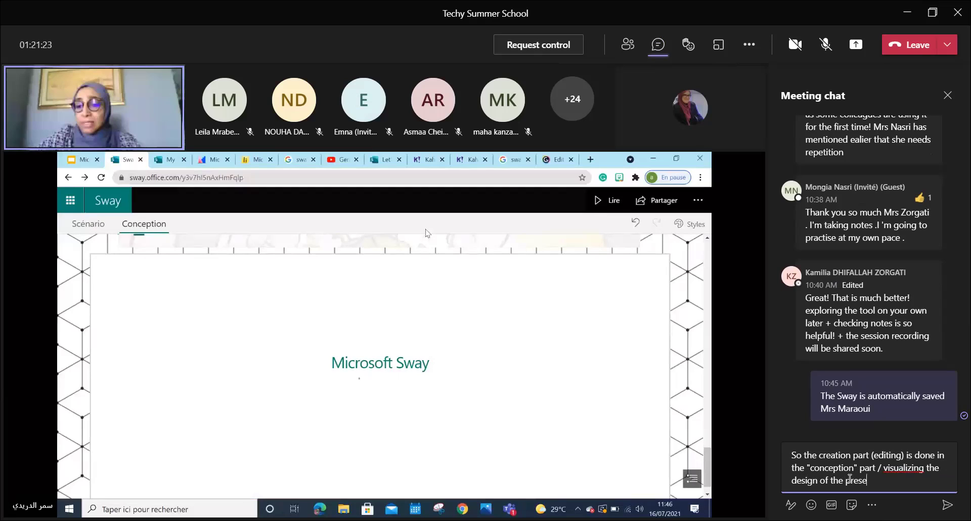
pyautogui.write('ntation in i')
pyautogui.press('BackSpace')
pyautogui.write('s in the "conception" part')
pyautogui.press('Return')
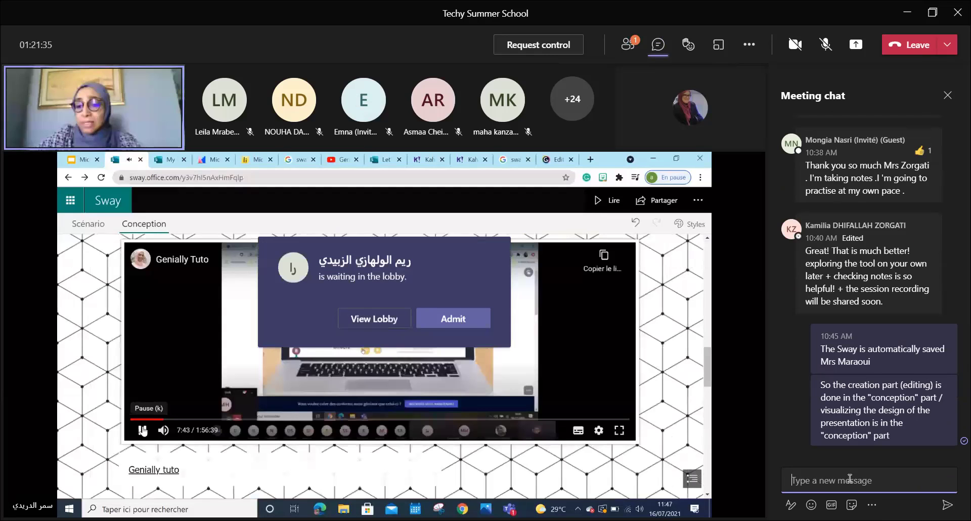
# - Admit the participant waiting in the lobby, using the participant list if the lobby notification does not respond
pyautogui.click(446, 320)
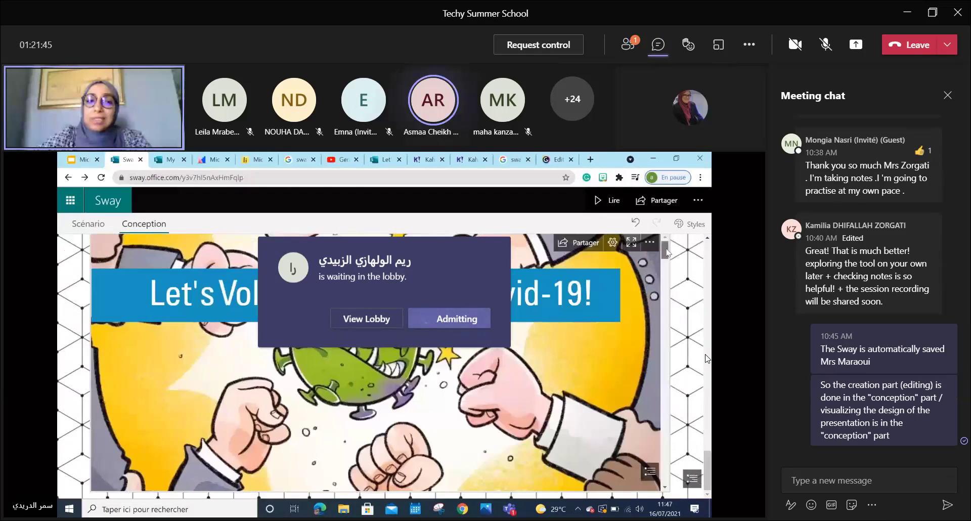
pyautogui.click(628, 46)
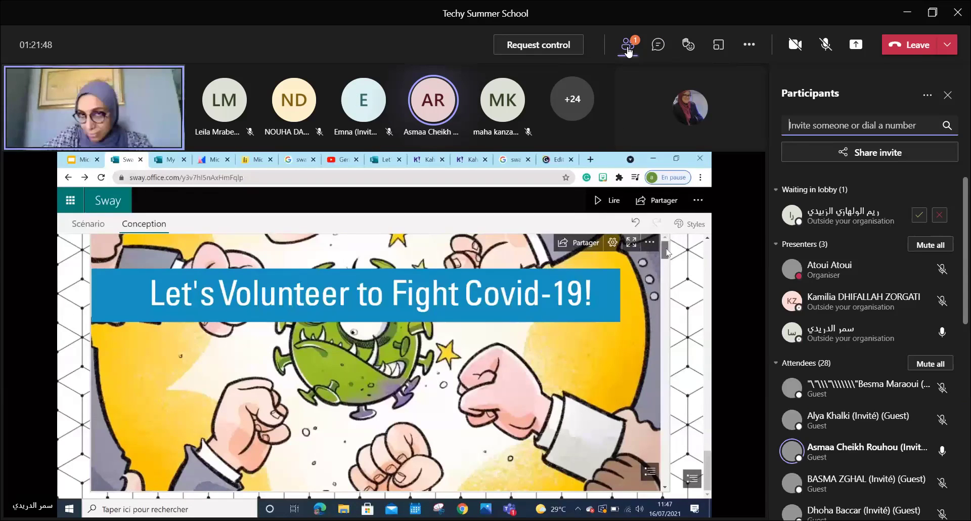
pyautogui.click(919, 215)
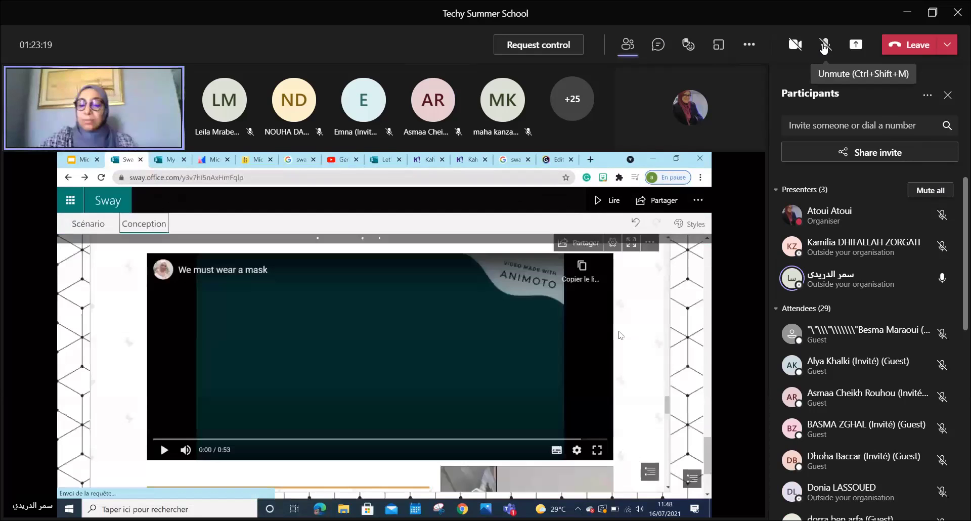
# - Switch your own microphone on and off to speak at intervals during the Sway presentation, leaving it unmuted
pyautogui.click(824, 45)
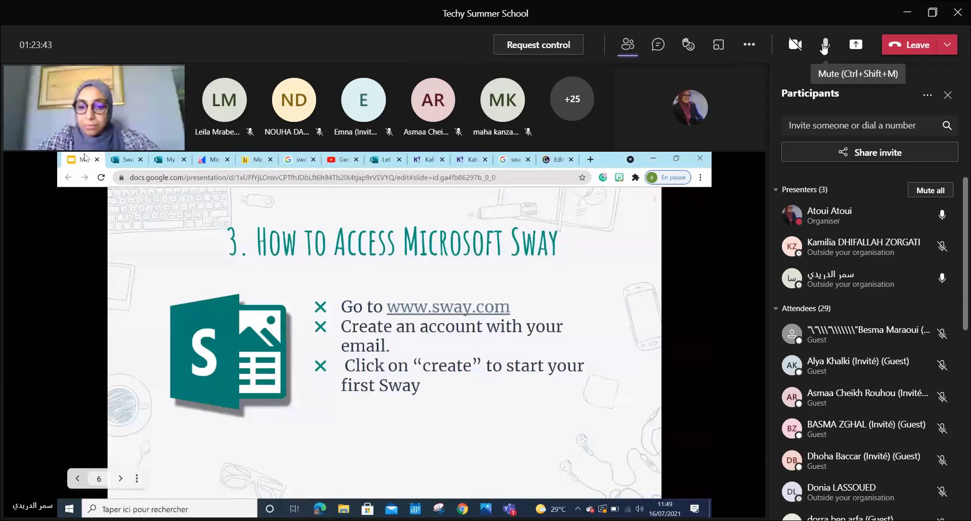
pyautogui.click(824, 46)
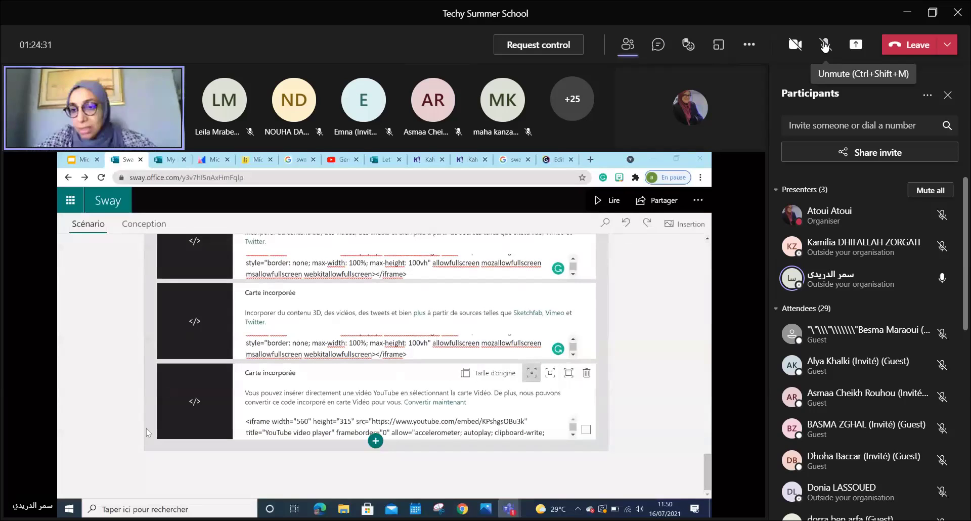
pyautogui.click(826, 44)
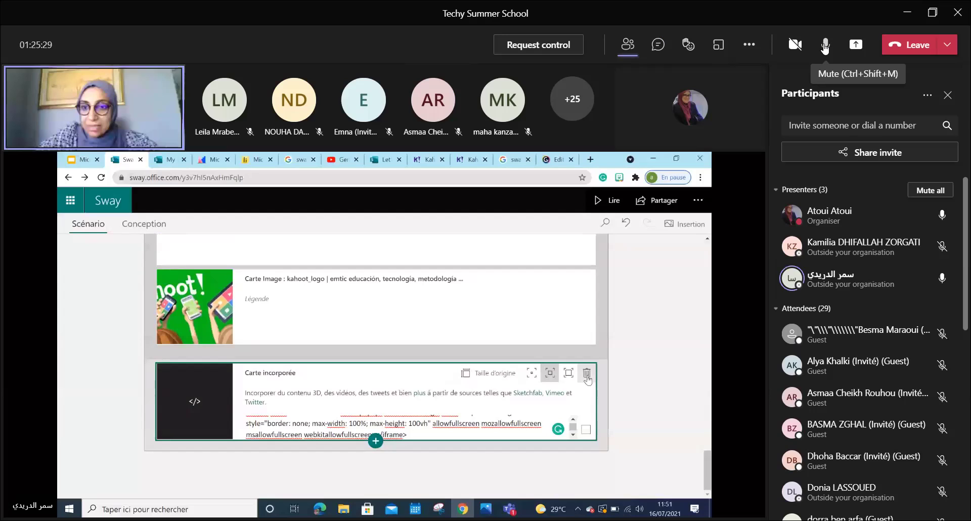
pyautogui.click(825, 46)
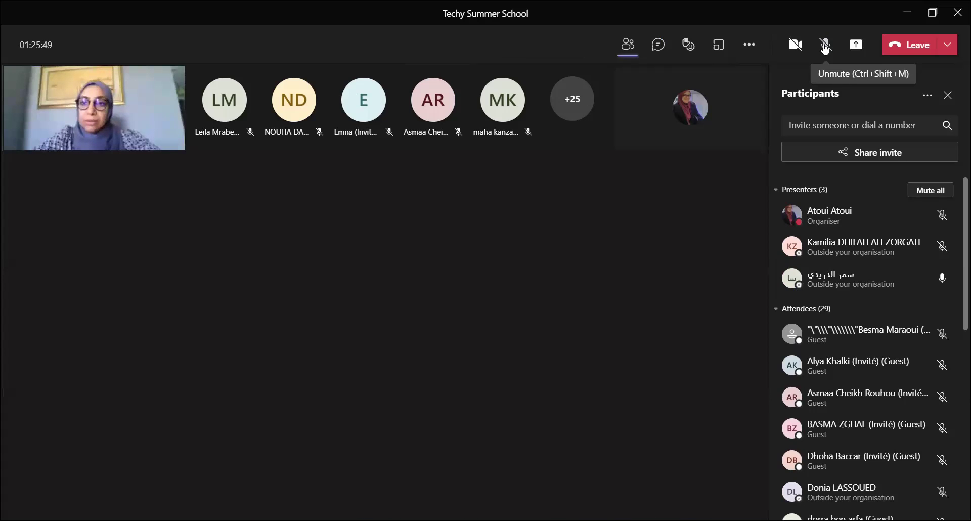
pyautogui.click(826, 46)
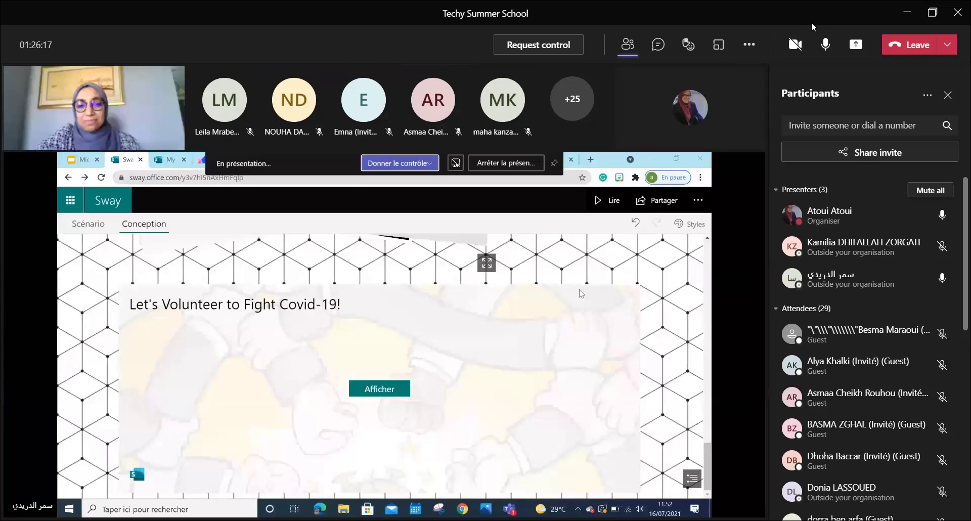
pyautogui.click(825, 43)
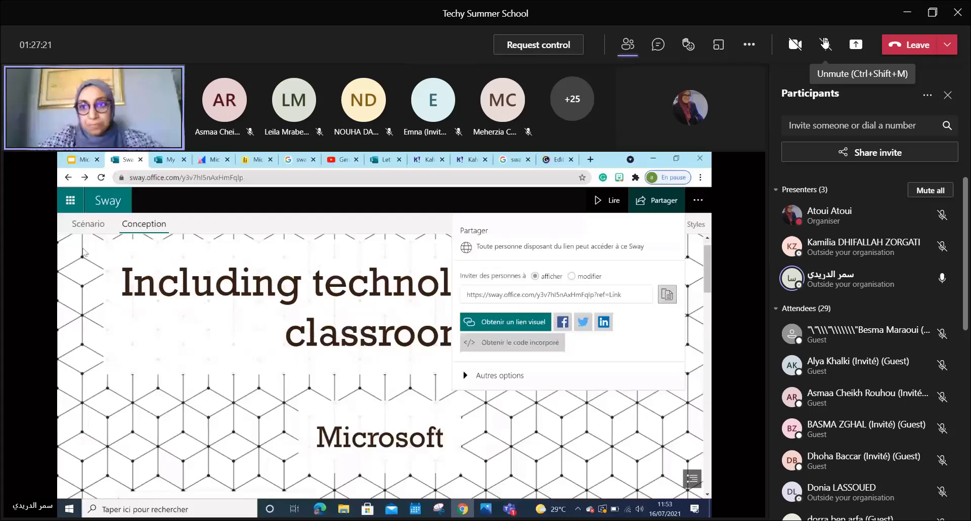
pyautogui.click(824, 42)
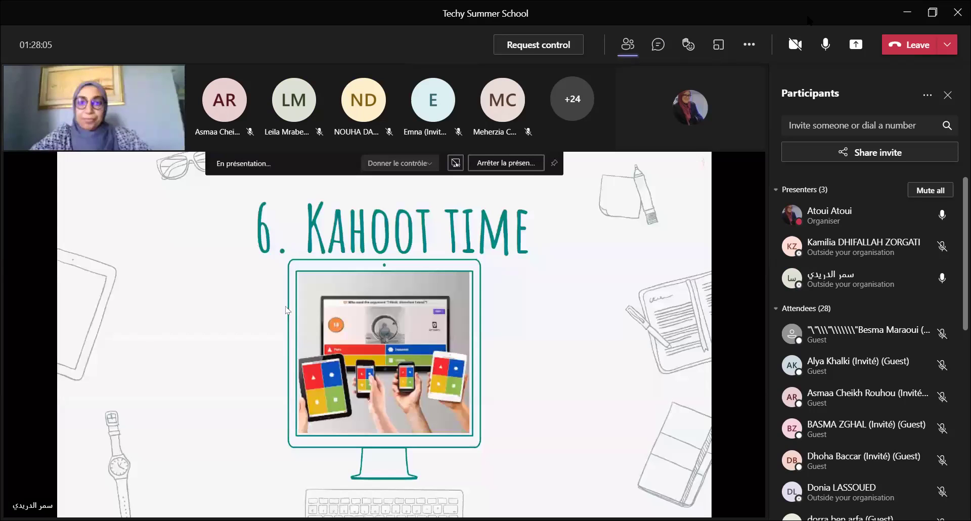
pyautogui.click(826, 45)
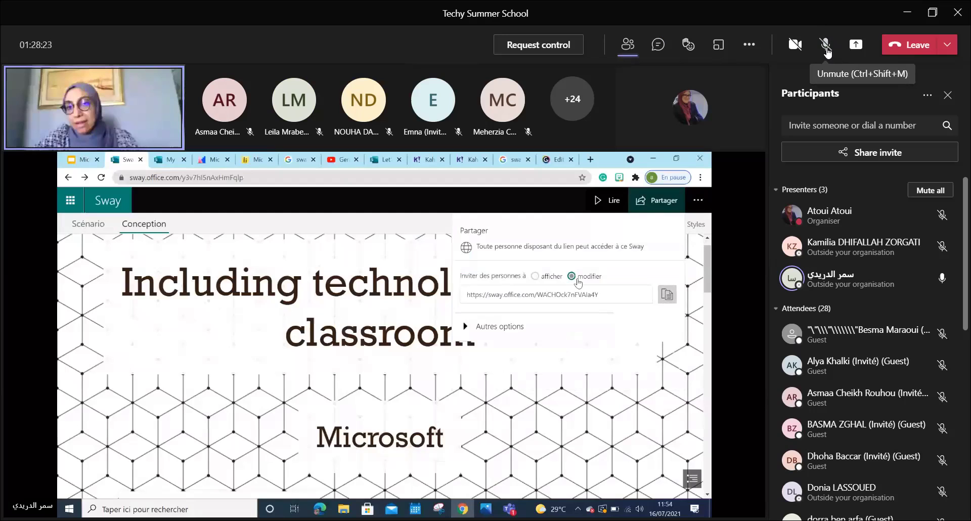
pyautogui.click(827, 49)
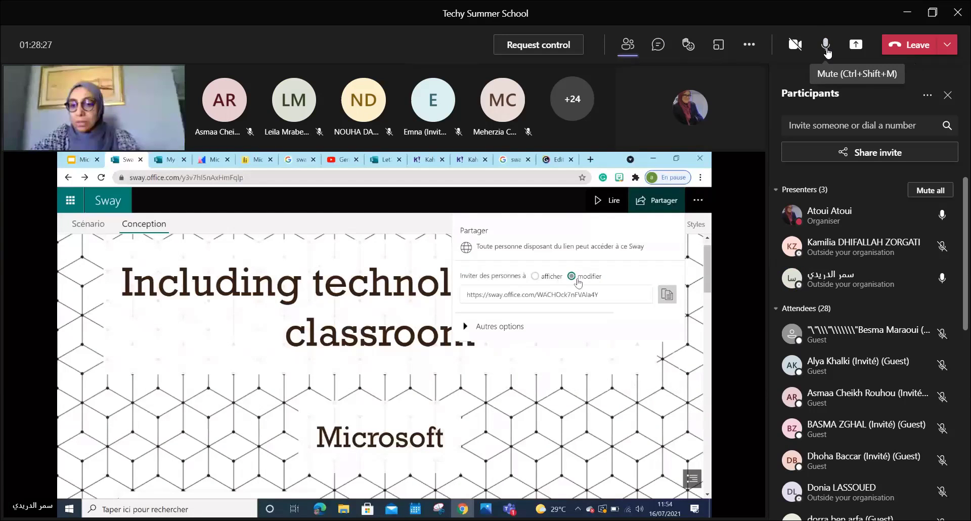
# - Mute your own microphone after speaking at intervals, and admit the guest waiting in the lobby from the participant list
pyautogui.click(827, 50)
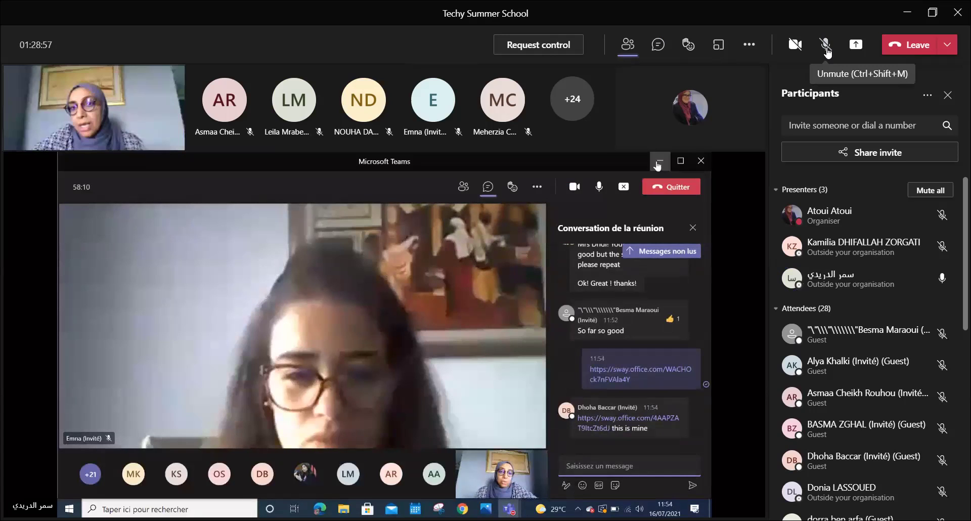
pyautogui.click(825, 46)
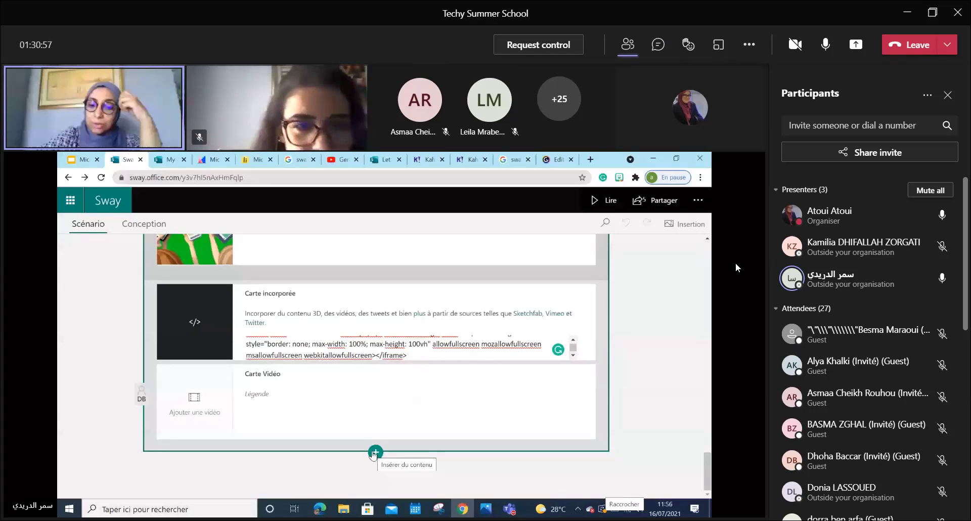
pyautogui.click(825, 45)
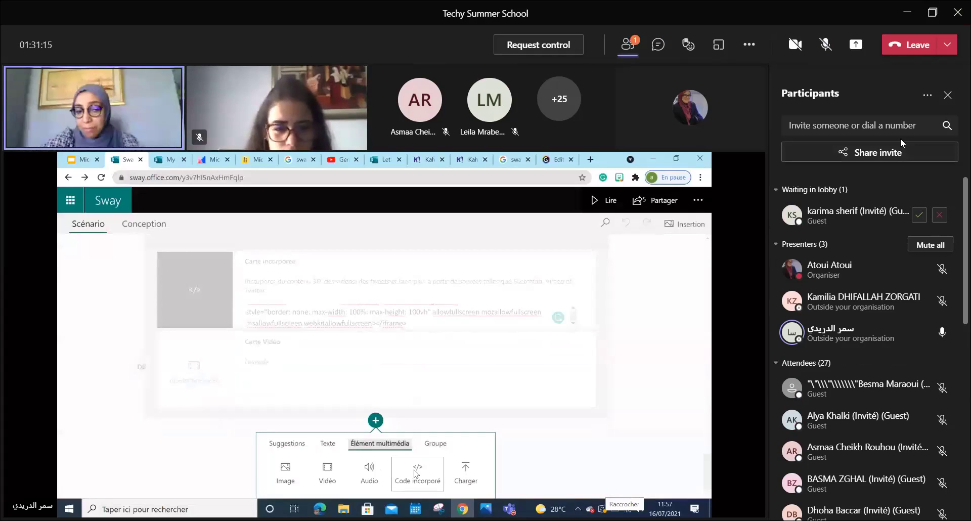
pyautogui.click(918, 214)
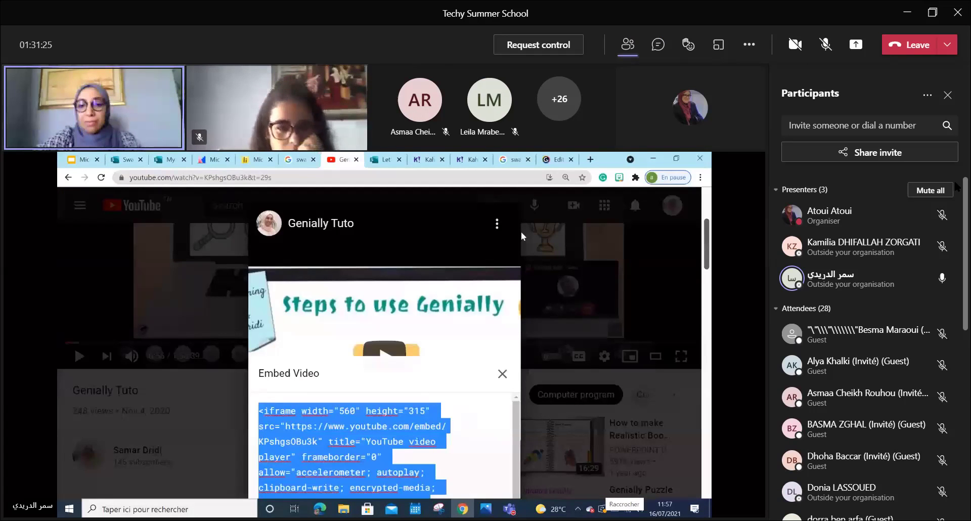
# - Unmute your own microphone to speak to the presenter, mute it while listening and leave it unmuted
pyautogui.click(827, 46)
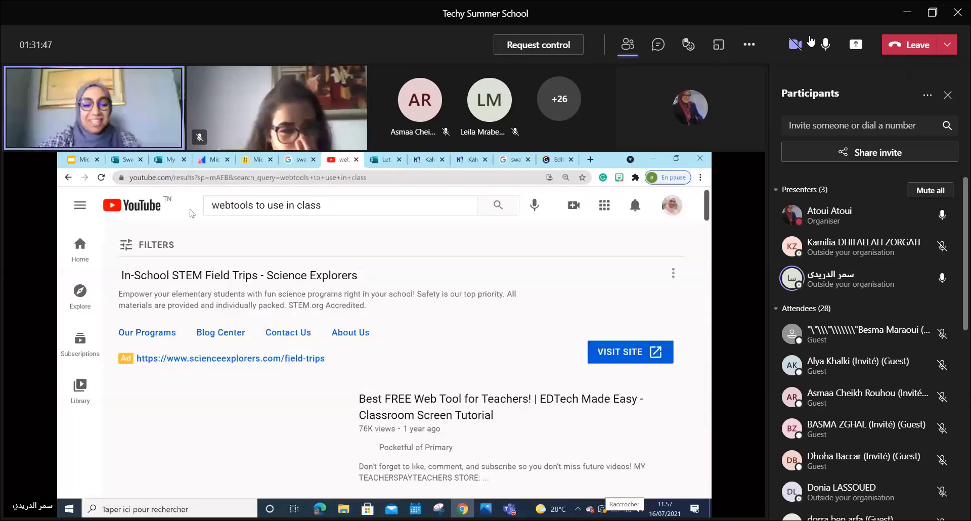
pyautogui.moveTo(811, 40)
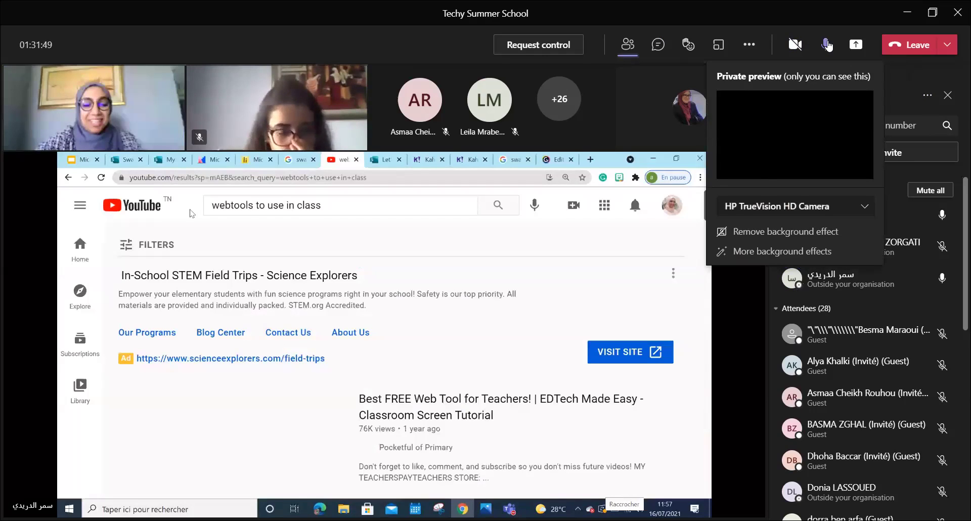
pyautogui.click(828, 45)
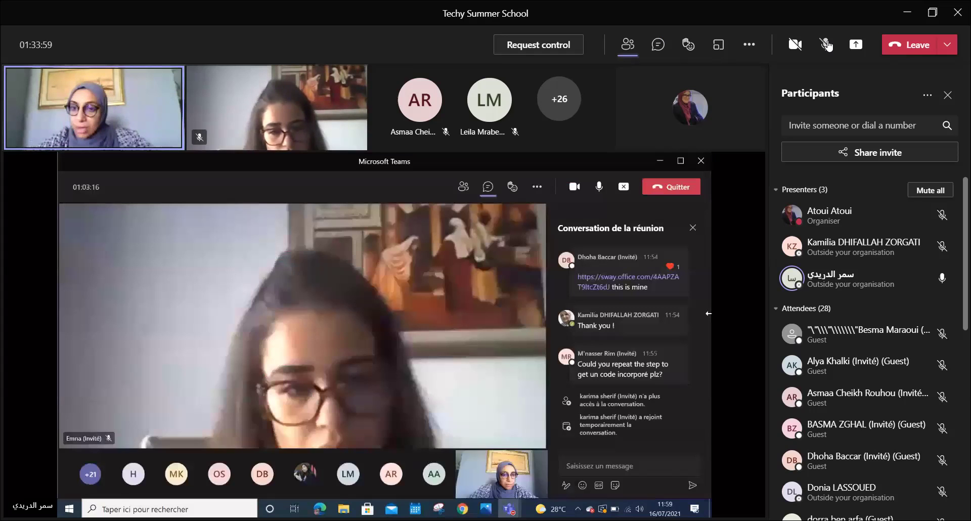
pyautogui.click(827, 45)
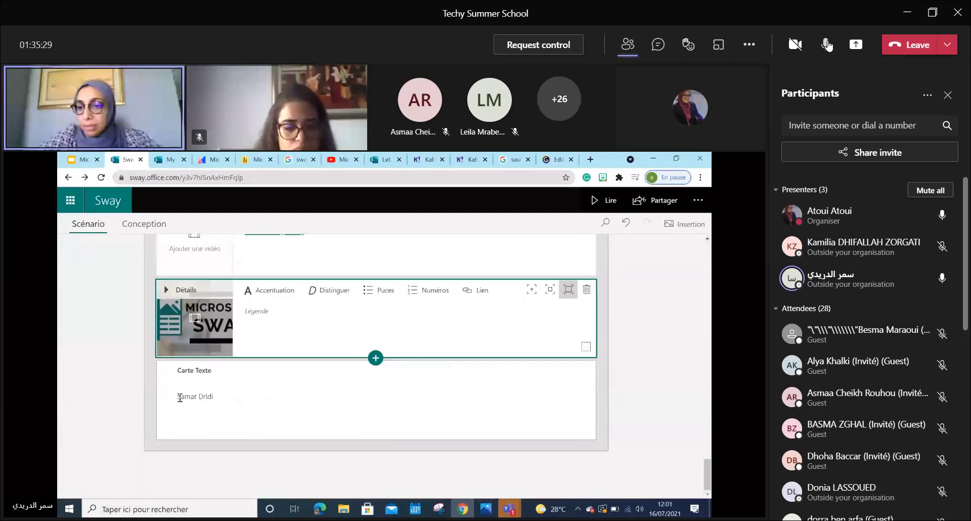
# - Apply Accentuation formatting to the presenter's name in the last text card and display the Sway in the Conception view
pyautogui.moveTo(180, 398); pyautogui.dragTo(214, 397)
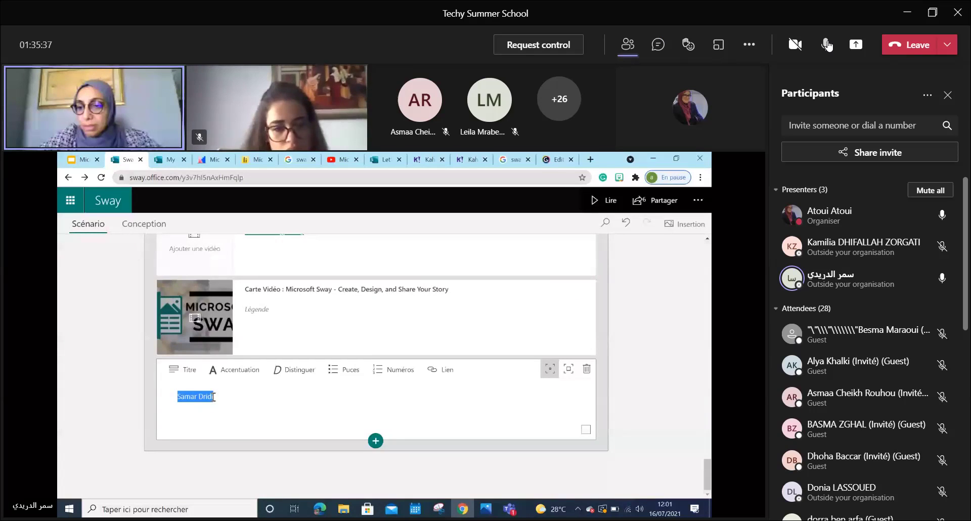
pyautogui.click(234, 370)
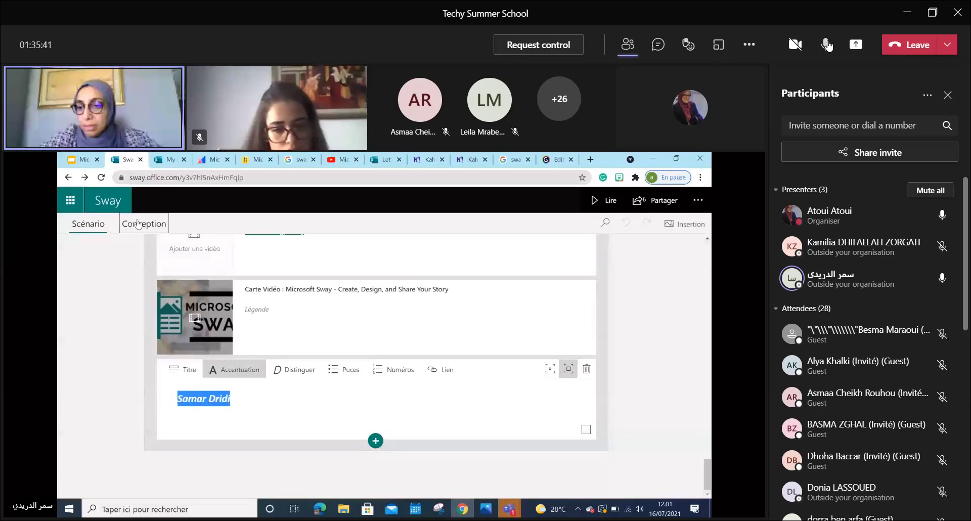
pyautogui.click(138, 223)
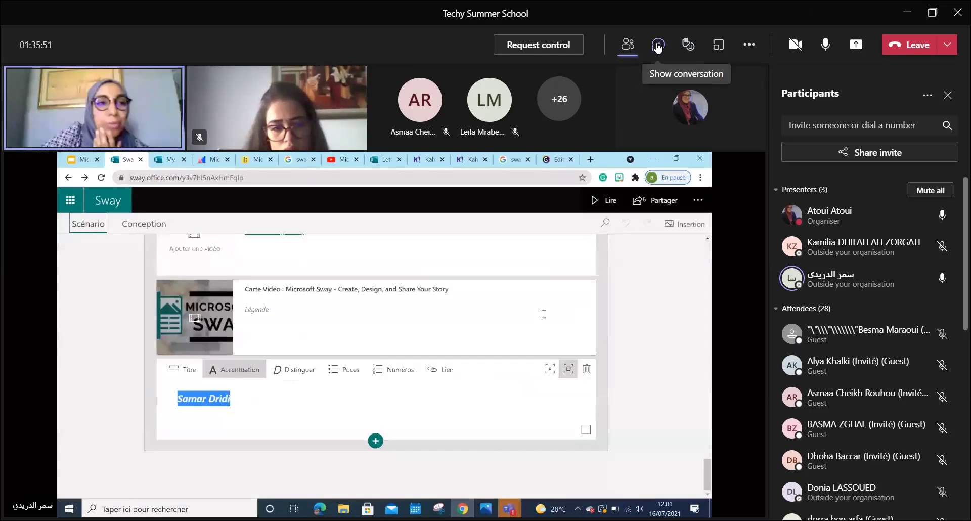
pyautogui.click(658, 45)
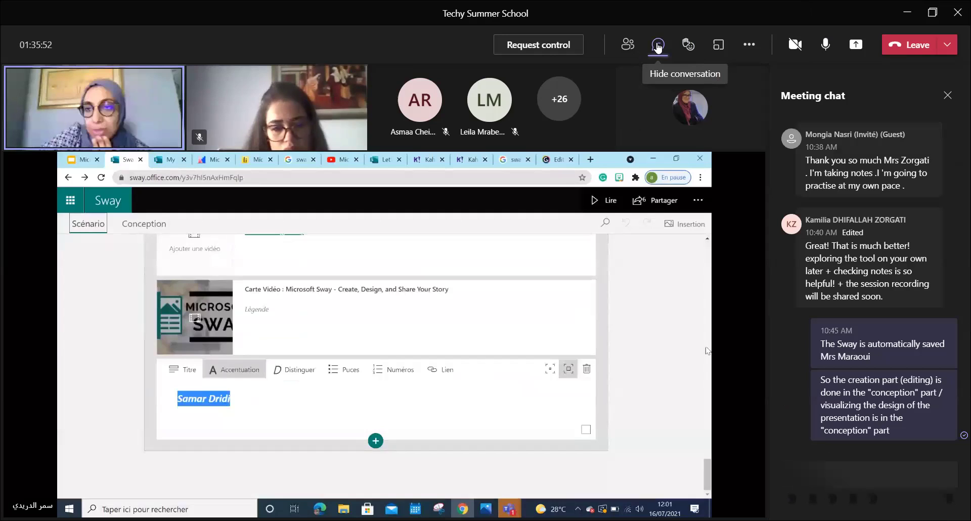
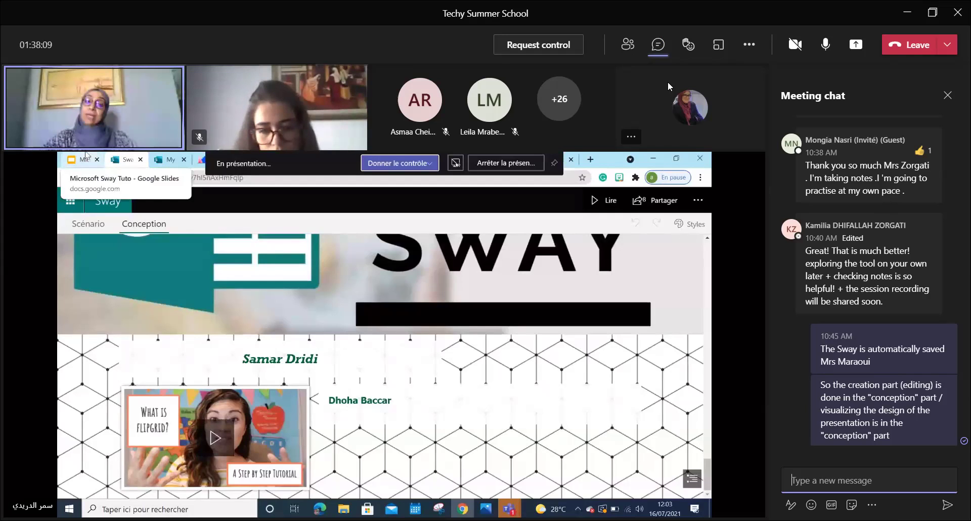
pyautogui.click(825, 46)
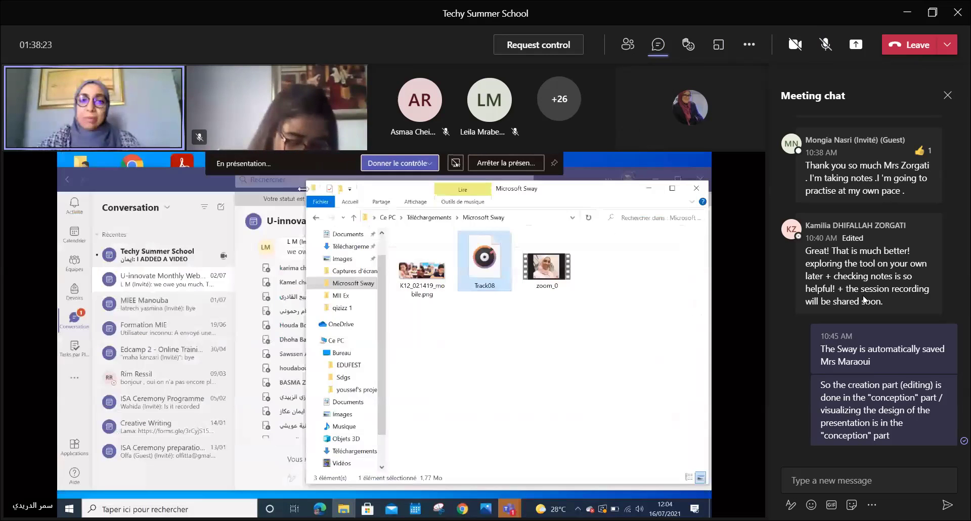
pyautogui.click(812, 481)
pyautogui.write('www.kahoot')
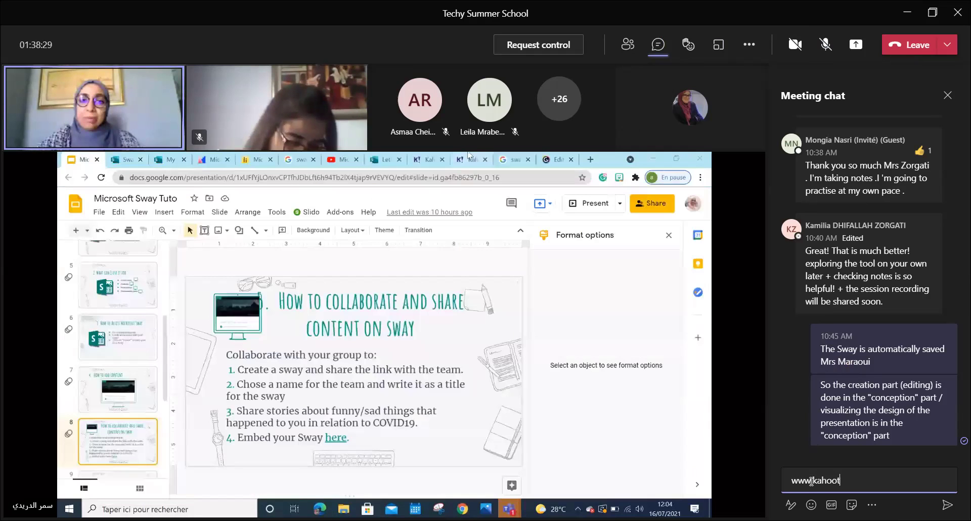
pyautogui.write('.it')
pyautogui.press('Return')
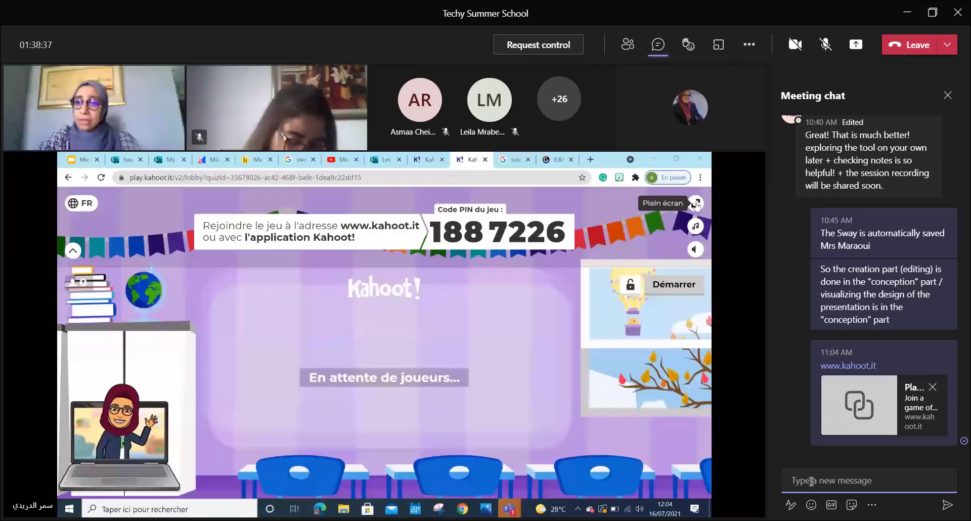
# - Send the Kahoot game PIN from the shared screen in the meeting chat, labelled "code"
pyautogui.write('code 188')
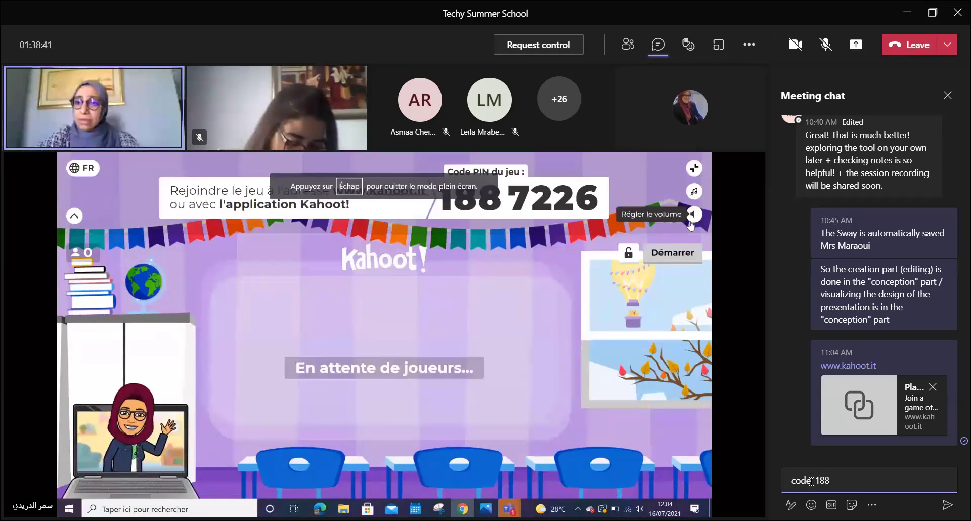
pyautogui.write('7226')
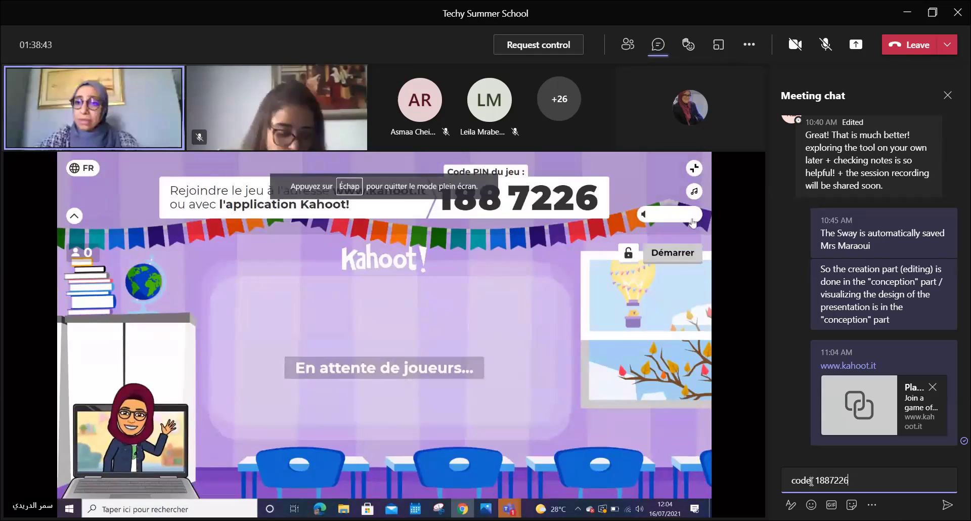
pyautogui.press('Return')
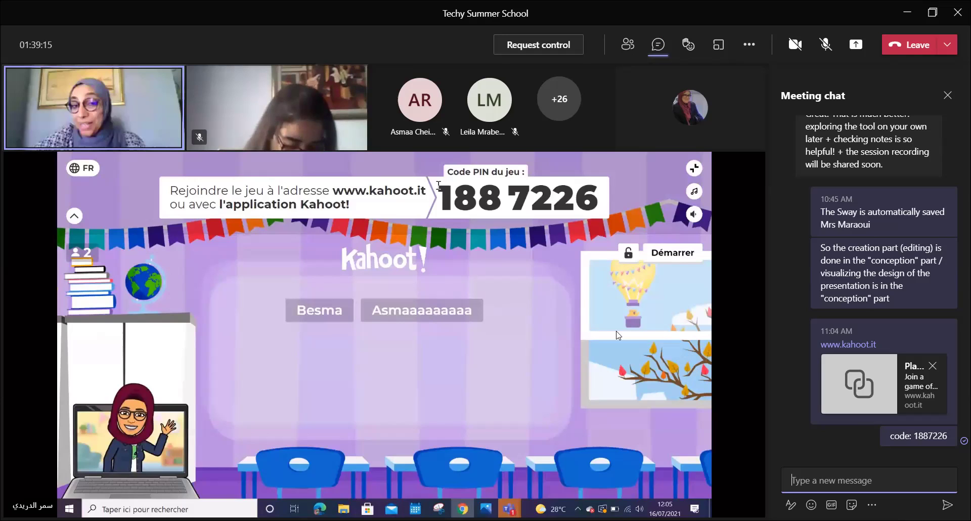
# - Show the participant list and admit the two guests waiting in the lobby
pyautogui.click(632, 39)
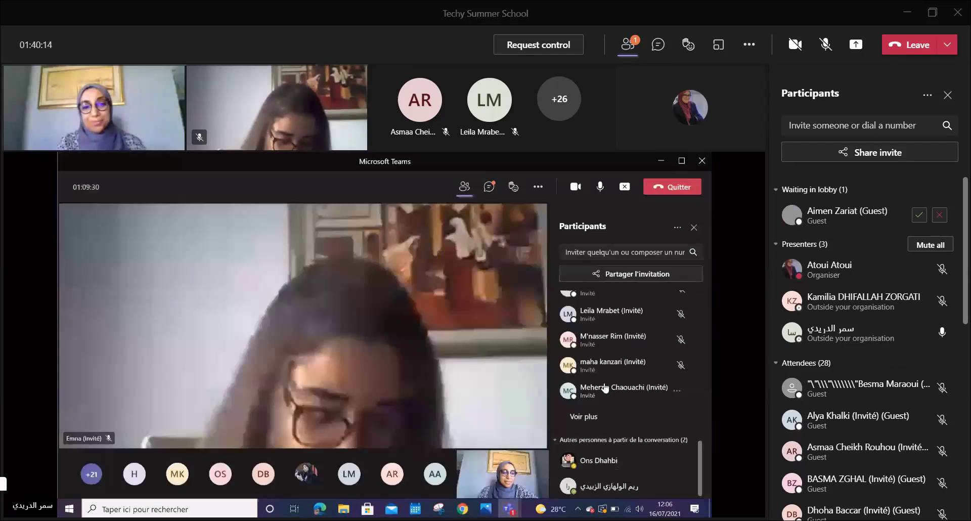
pyautogui.click(920, 215)
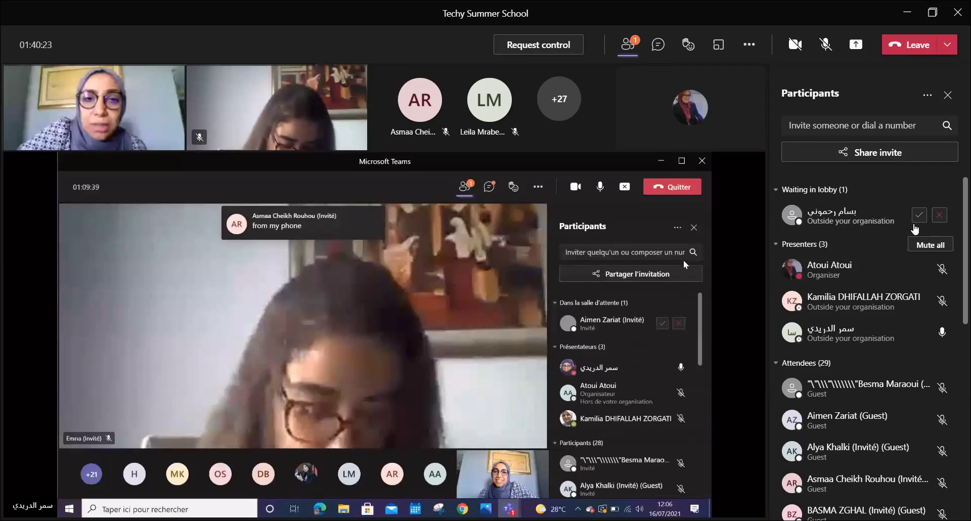
pyautogui.click(918, 215)
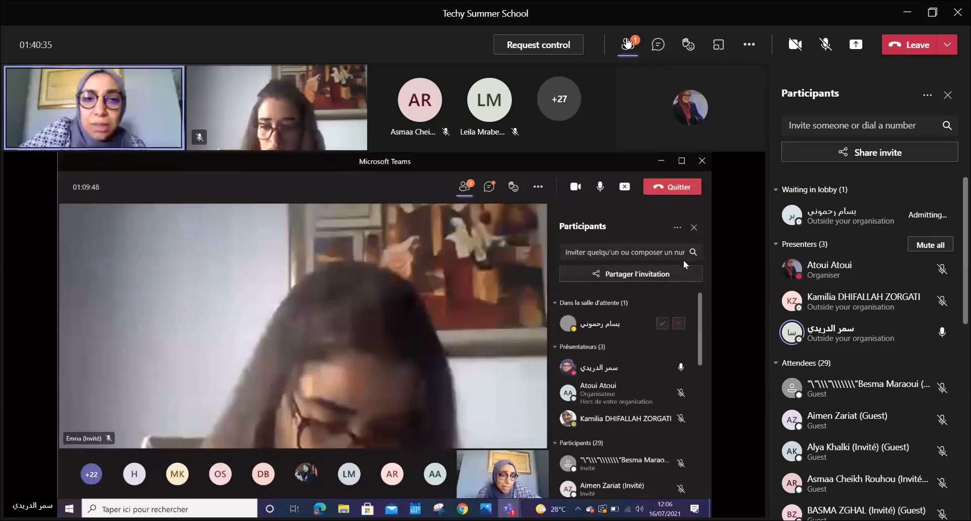
# - Return to the meeting chat and select the game PIN in the sent code message
pyautogui.click(658, 45)
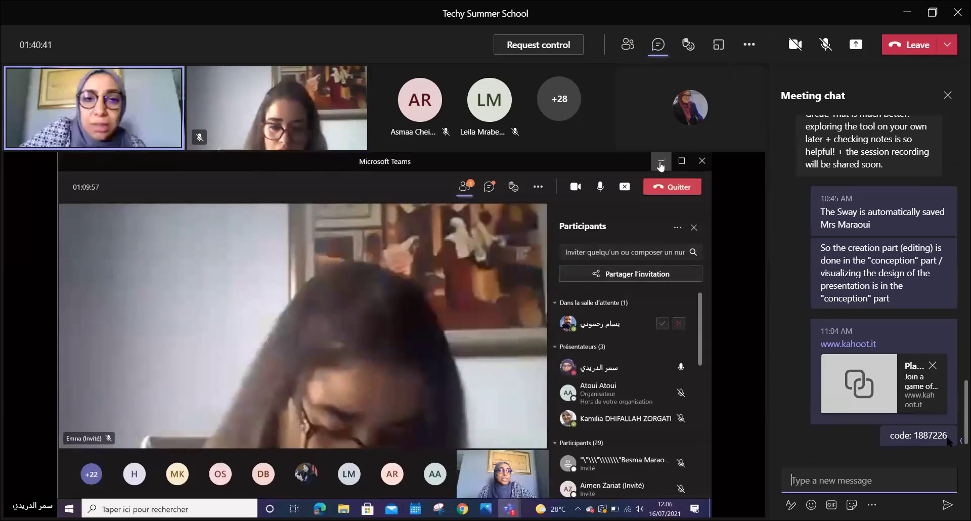
pyautogui.moveTo(945, 435)
pyautogui.moveTo(945, 435); pyautogui.dragTo(917, 437)
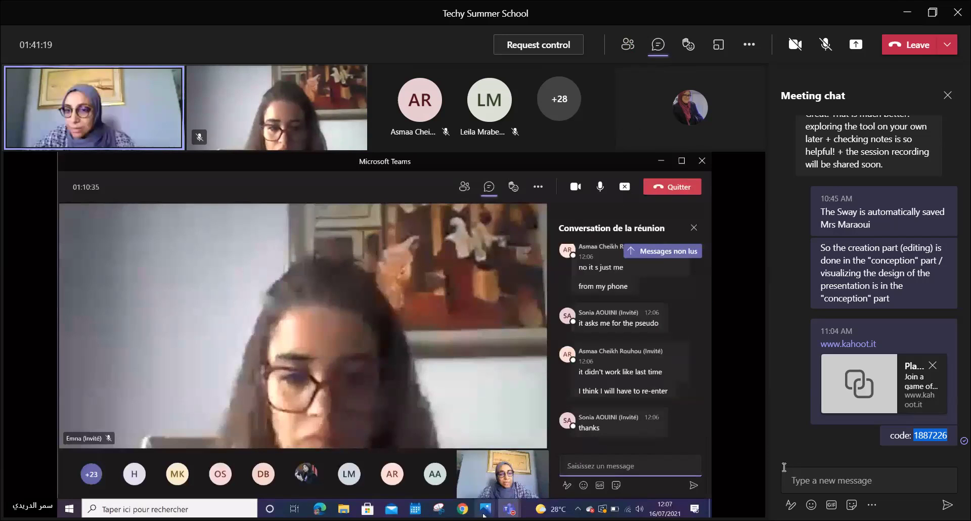
# - Send the chat message "Am I allowed to play" with a smiley
pyautogui.click(795, 479)
pyautogui.write('A')
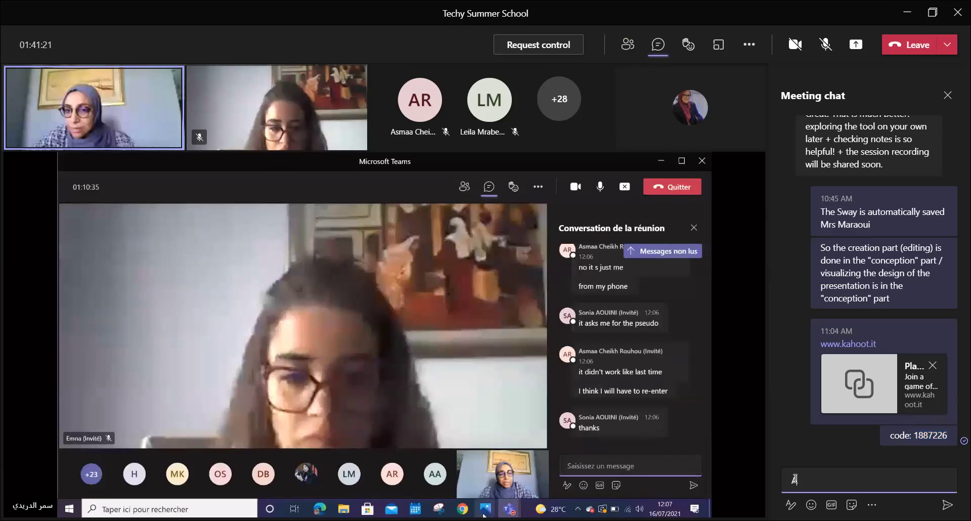
pyautogui.write('m I allowed')
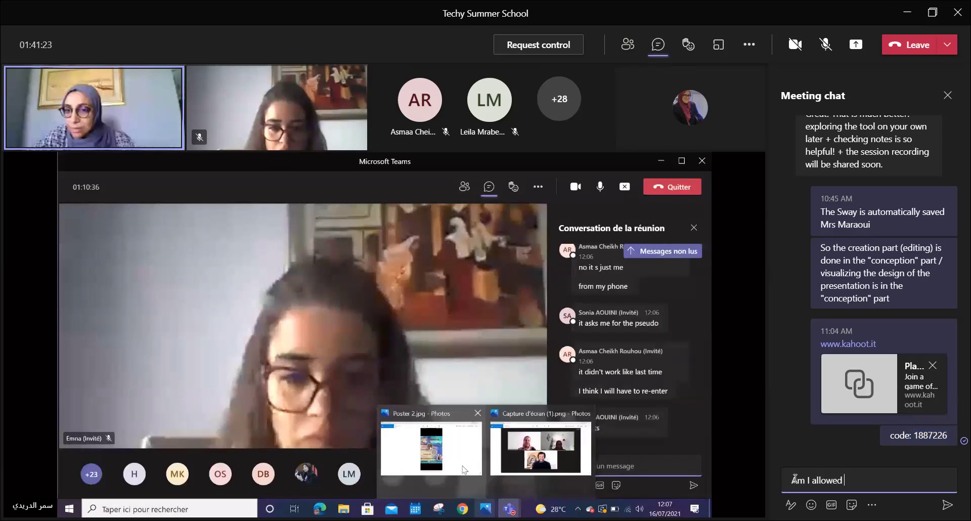
pyautogui.write(' to pla')
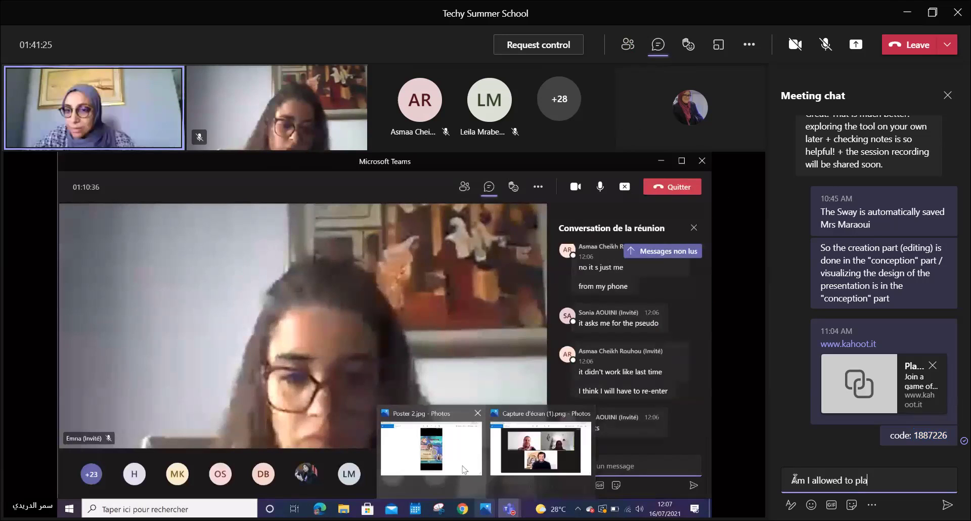
pyautogui.write('y :)')
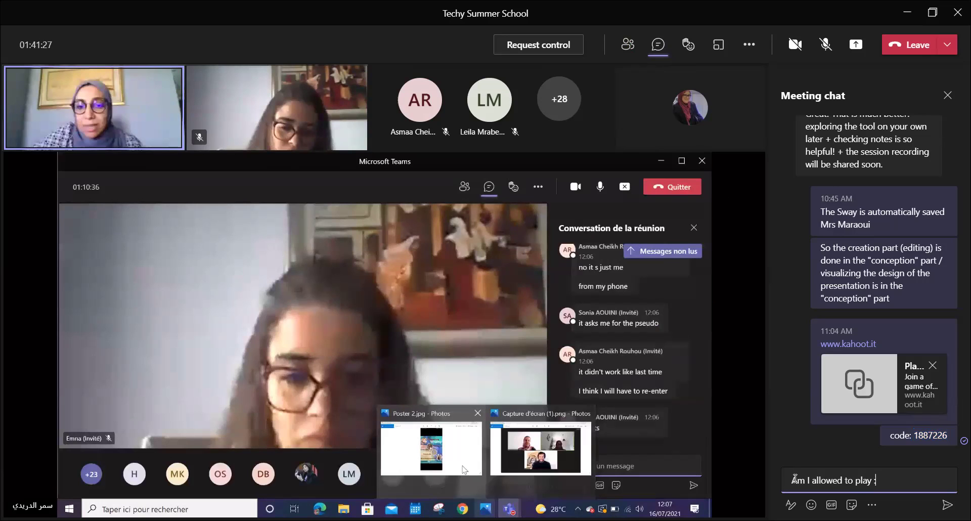
pyautogui.press('Return')
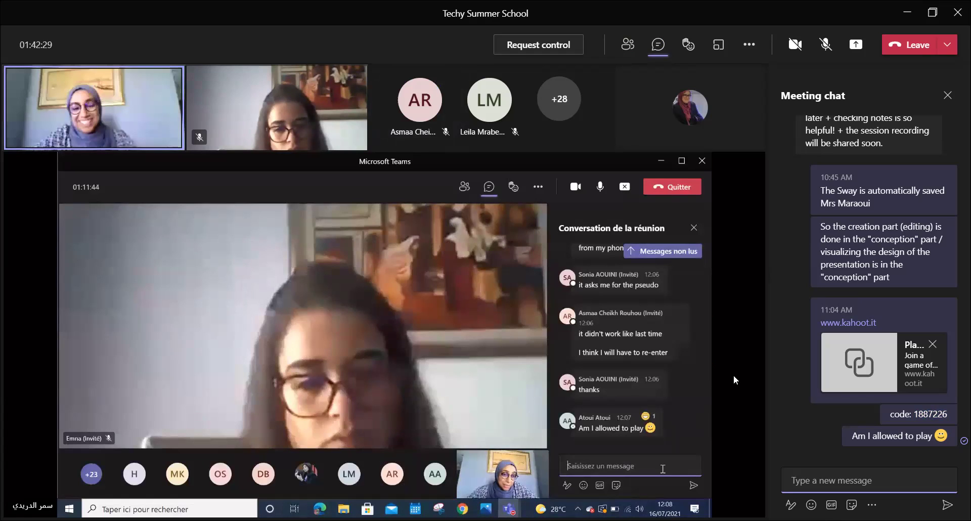
# - Send the reply "That's fair" in the meeting chat
pyautogui.write("That's")
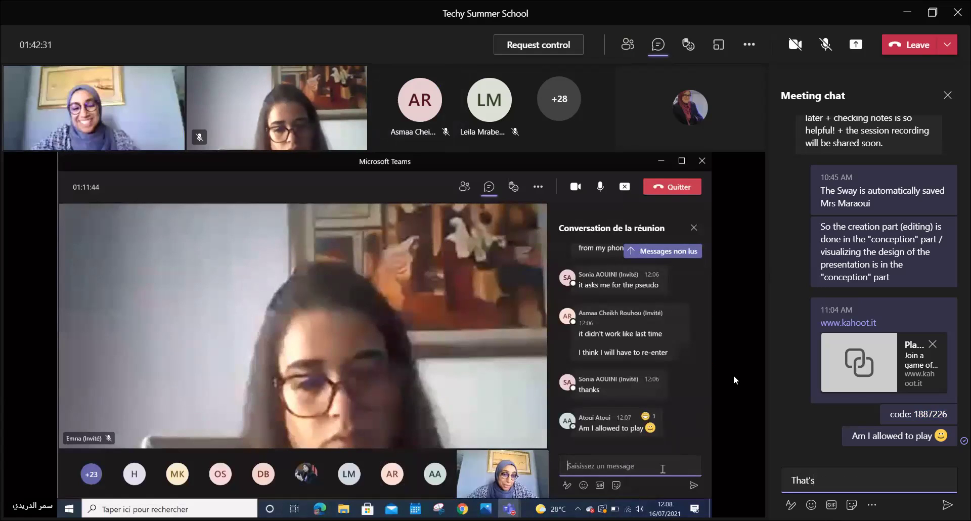
pyautogui.write(' fair')
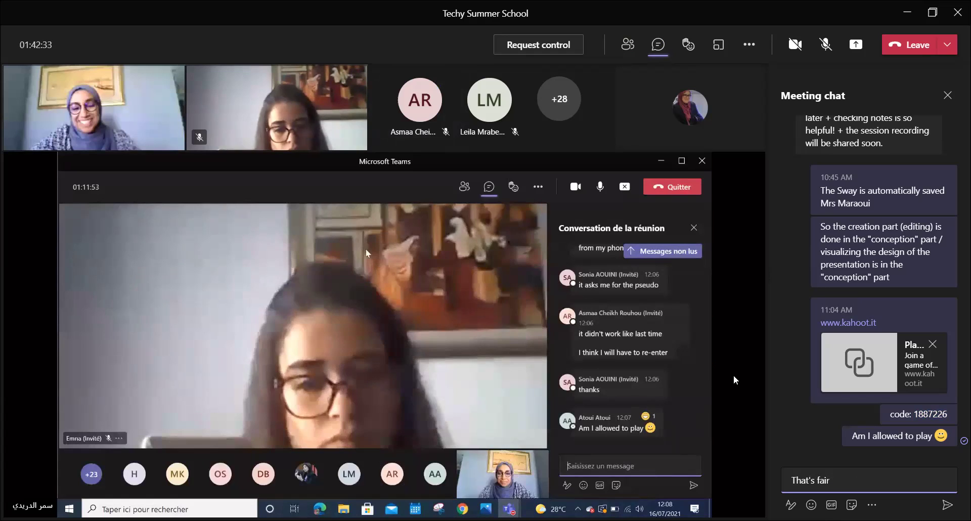
pyautogui.press('Return')
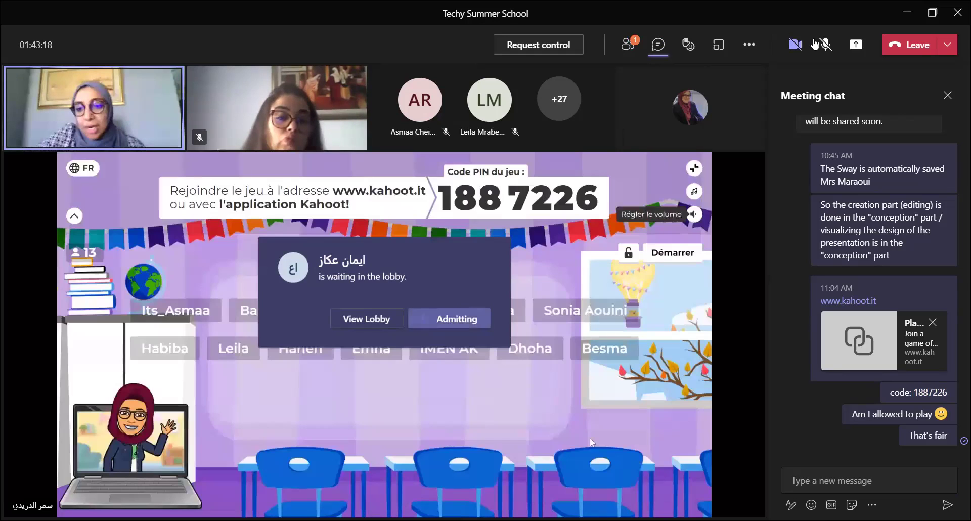
# - Unmute your microphone to speak and mute it again, and restore the meeting window to a smaller size and shift it sideways
pyautogui.click(821, 45)
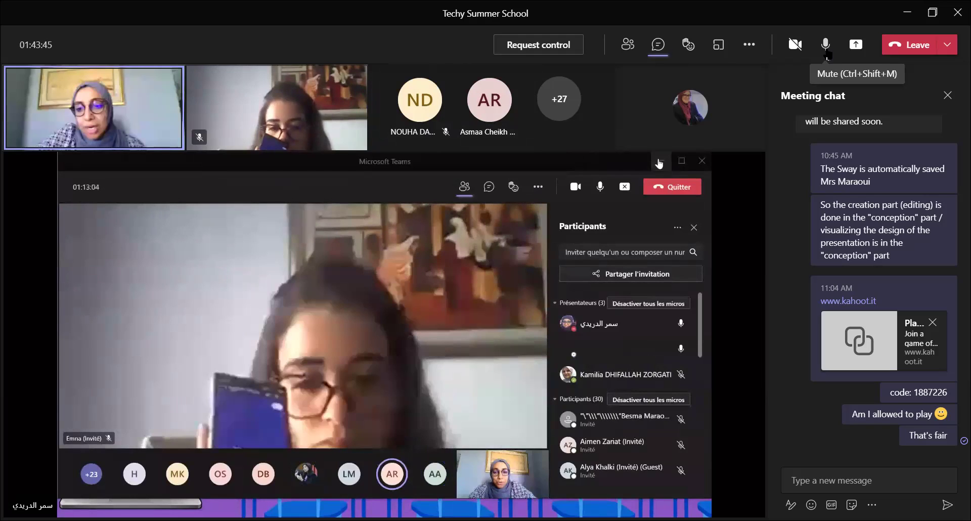
pyautogui.click(826, 46)
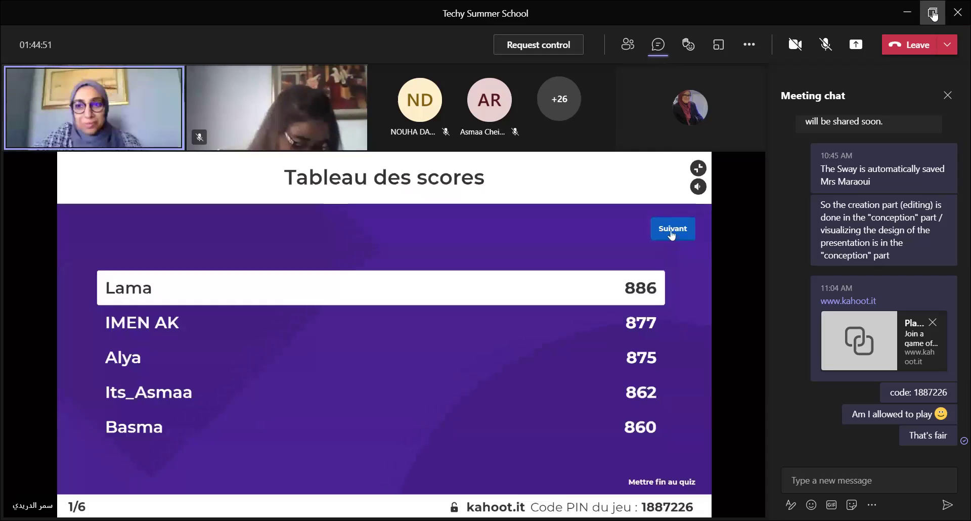
pyautogui.click(934, 14)
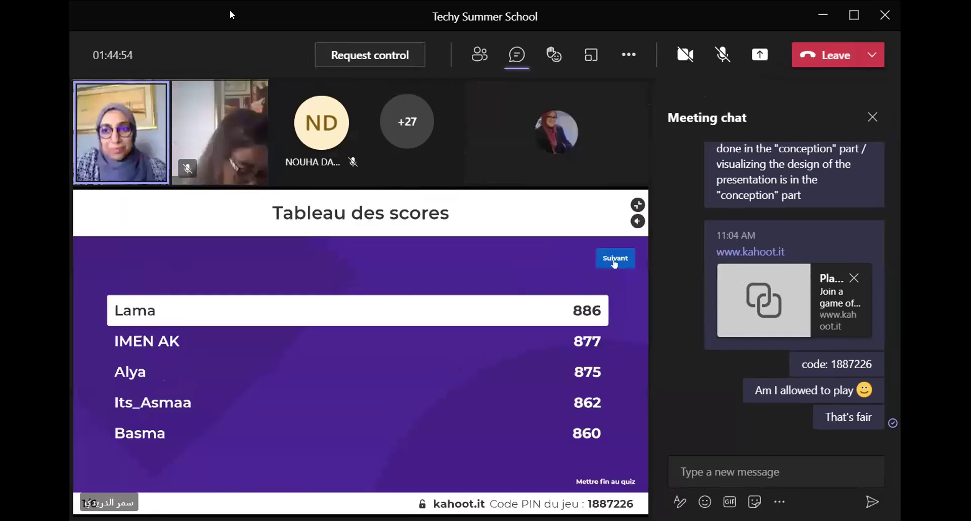
pyautogui.moveTo(230, 14); pyautogui.dragTo(363, 14)
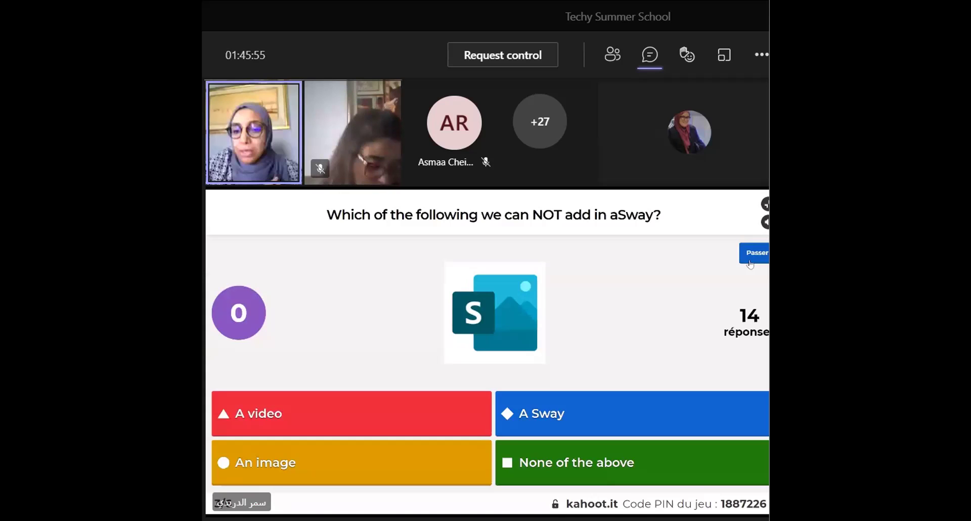
# - Advance the Kahoot quiz past the question "Which of the following we can NOT add in aSway?" and admit the guest waiting in the lobby
pyautogui.click(750, 263)
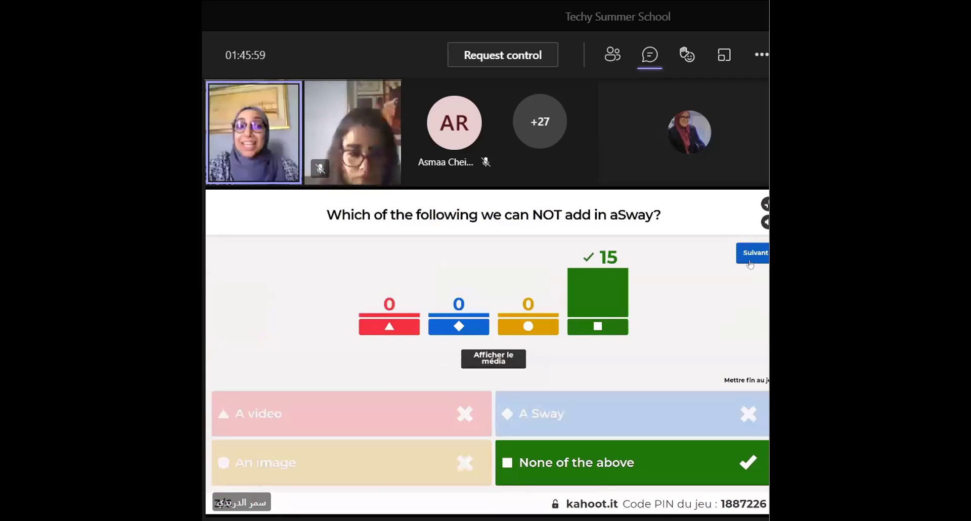
pyautogui.click(752, 260)
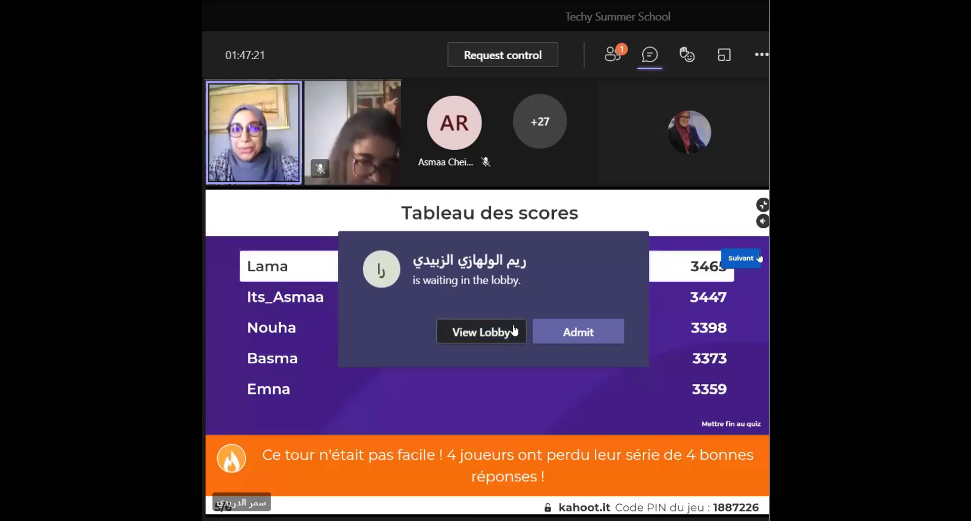
pyautogui.click(566, 328)
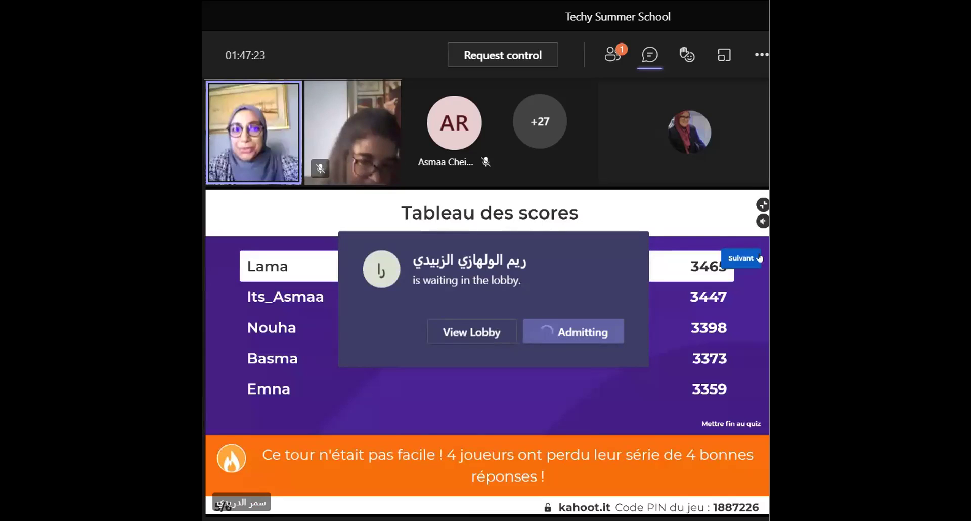